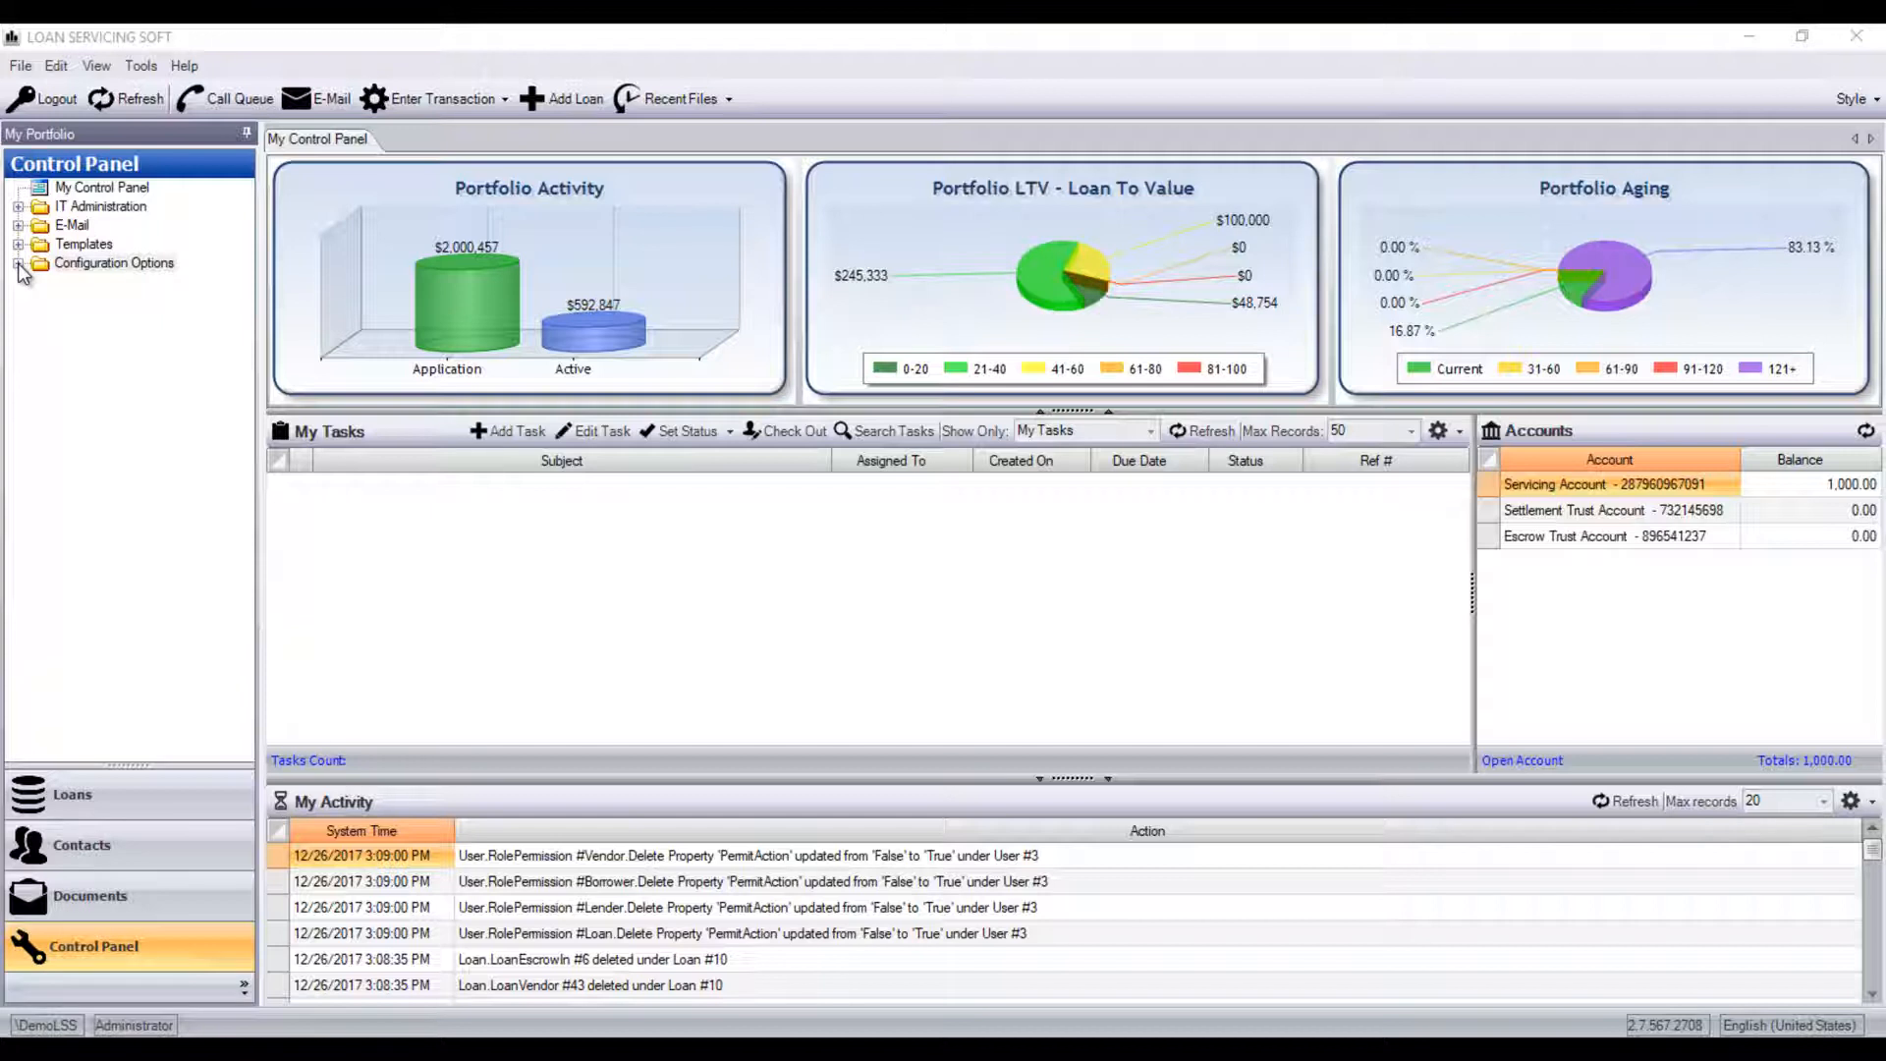
# Open the Rate Schedules configuration and inspect the "Then 13%" interval of the existing rate schedule.
pyautogui.click(18, 263)
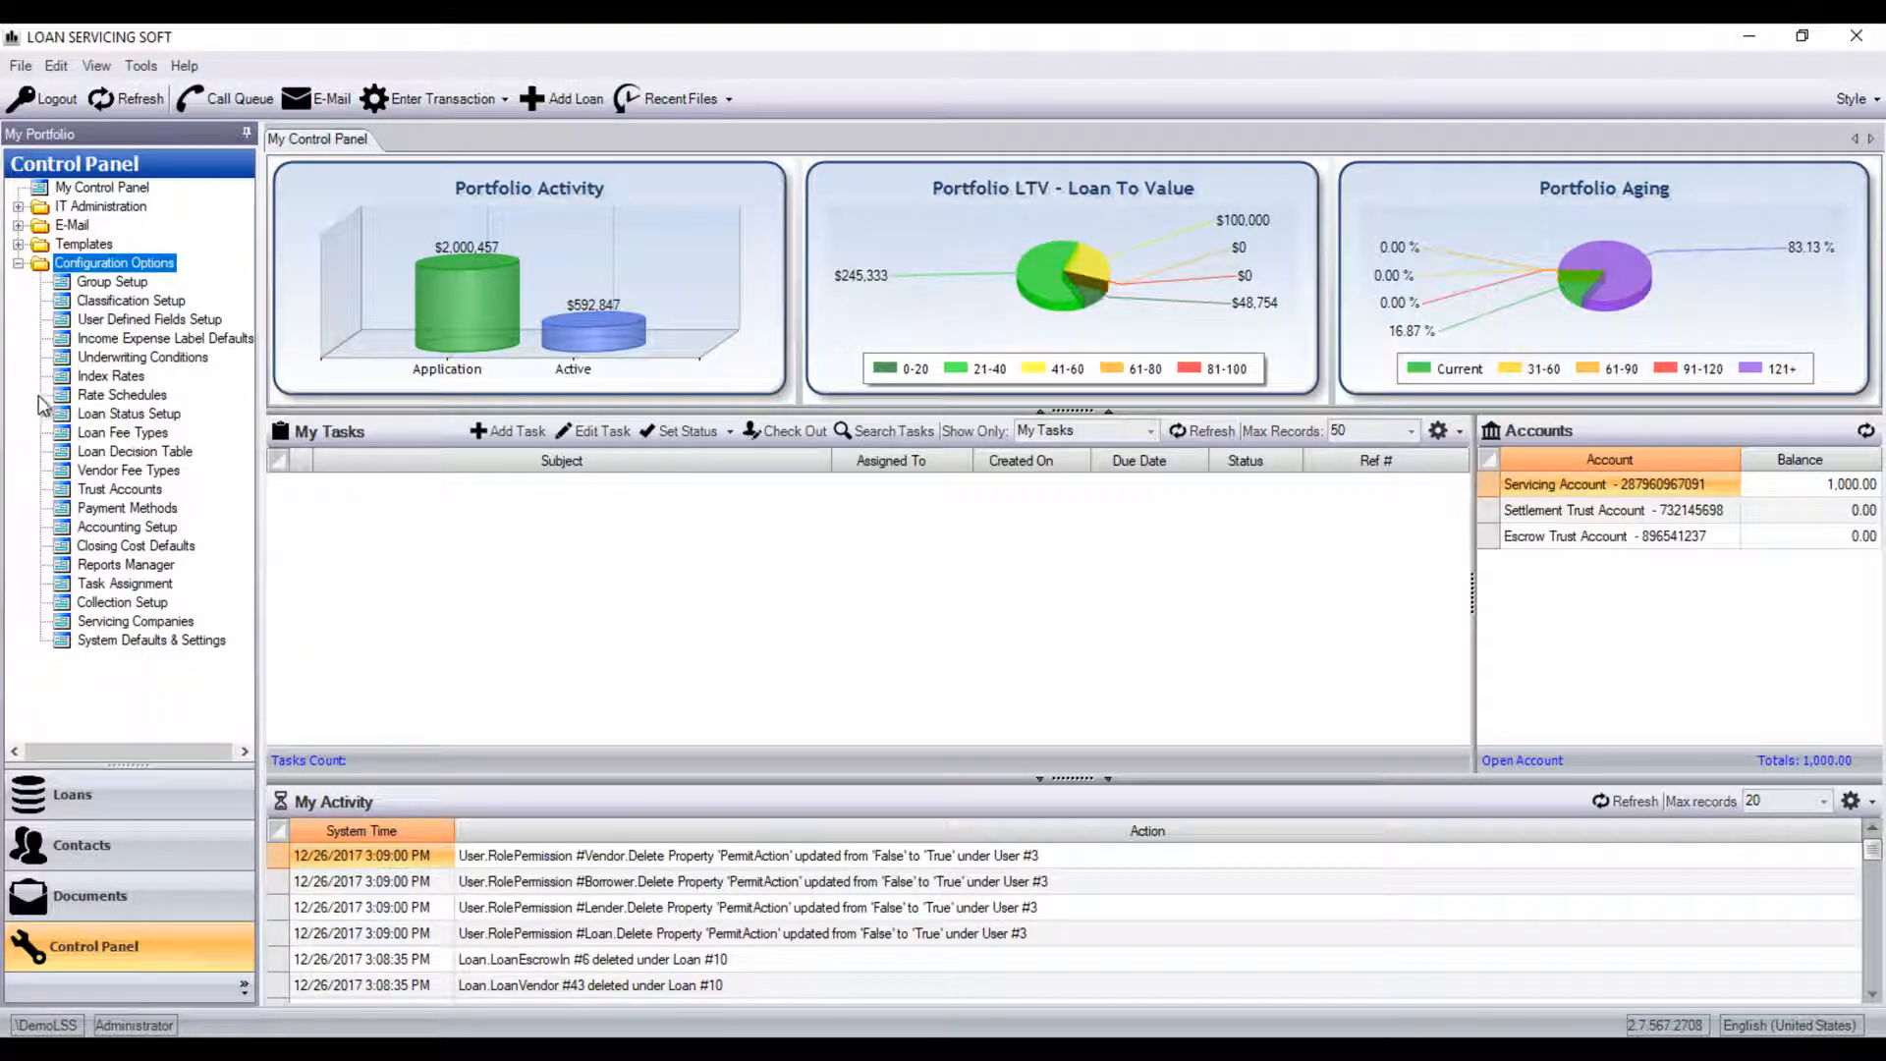
pyautogui.click(123, 395)
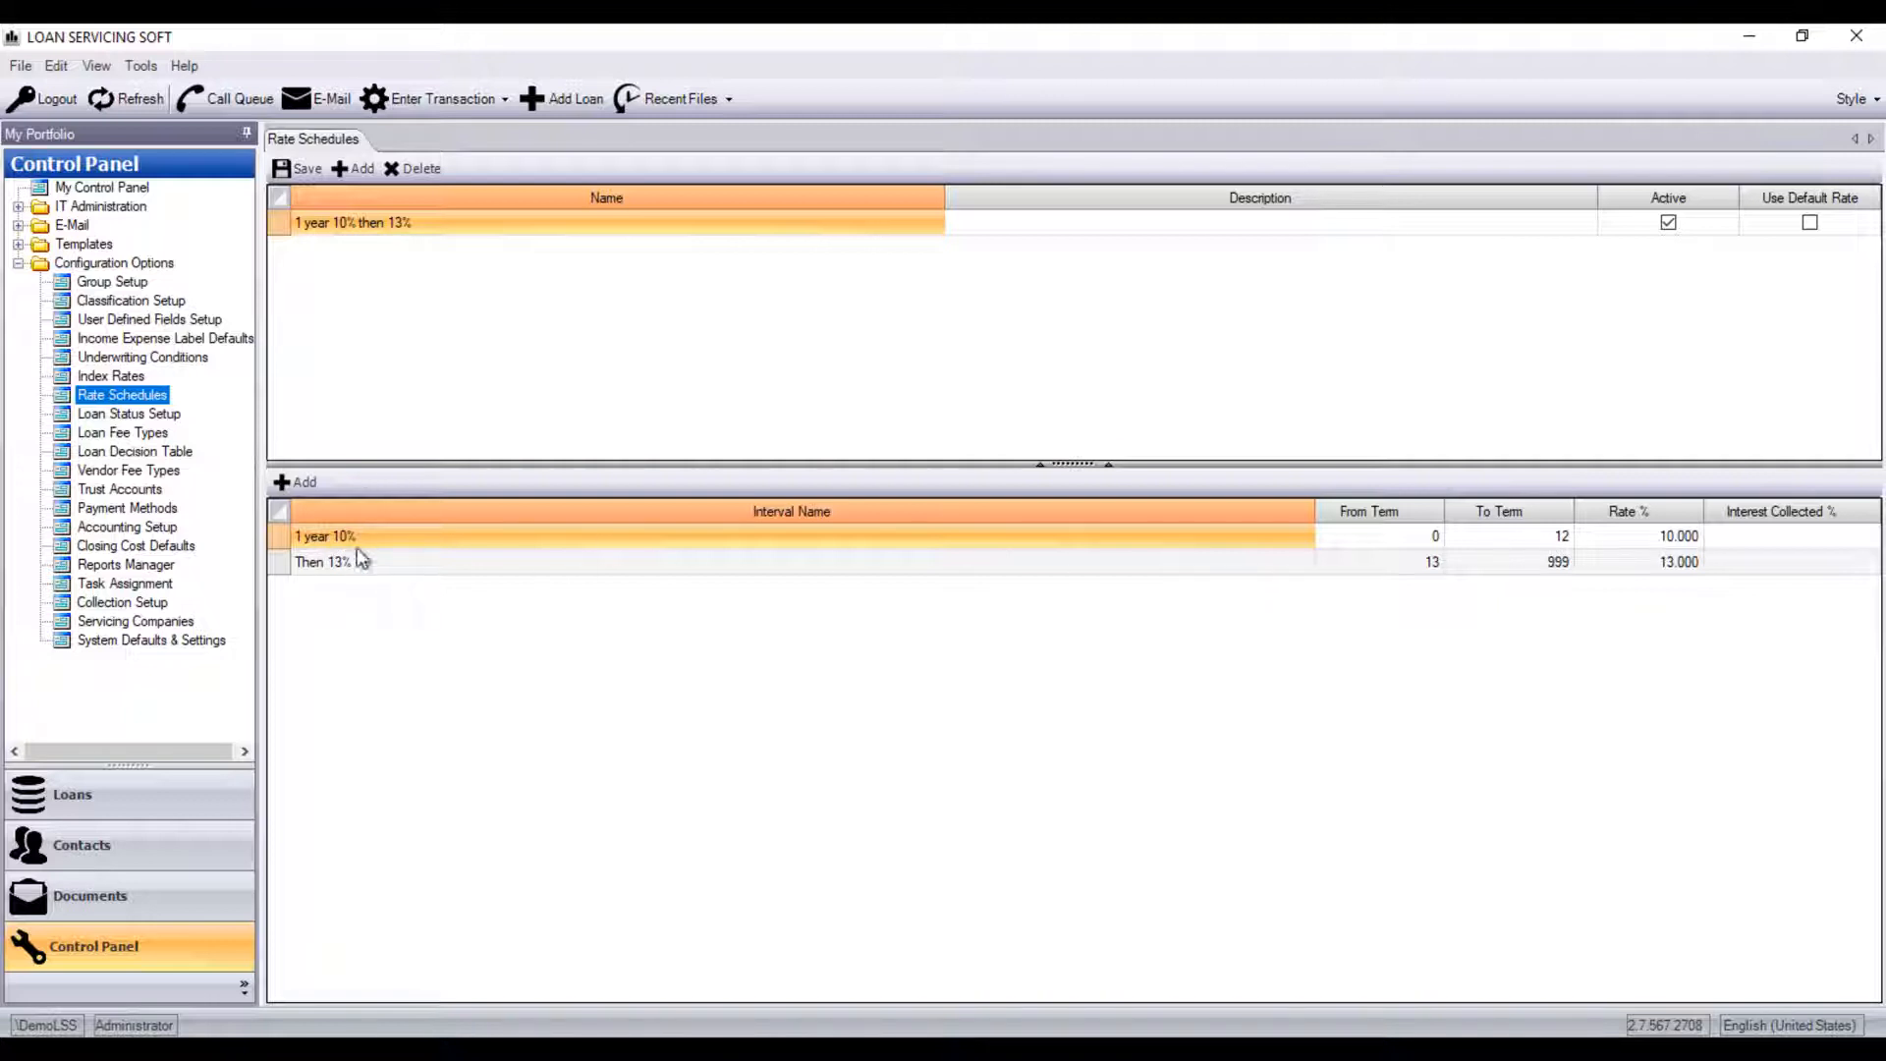
pyautogui.click(330, 570)
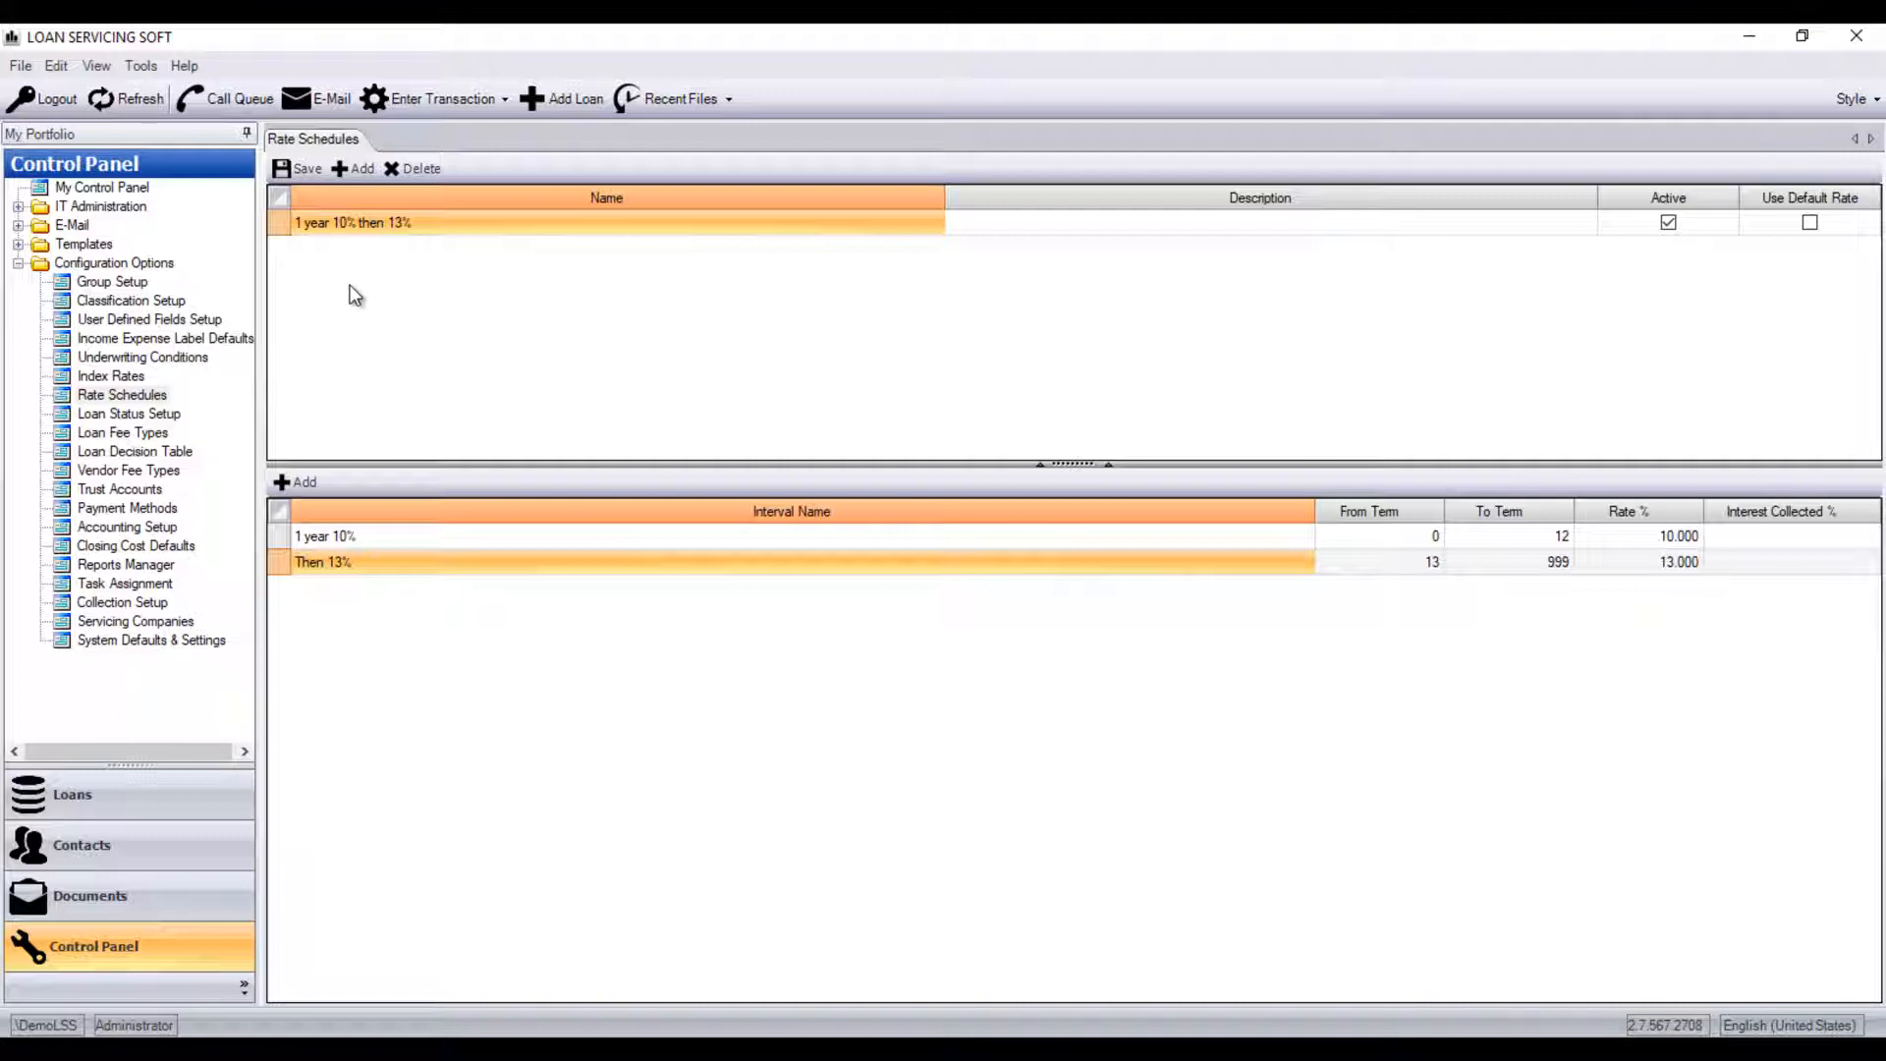
# Add a rate schedule named "6 months 8% then 12%" and leave its description blank.
pyautogui.click(351, 171)
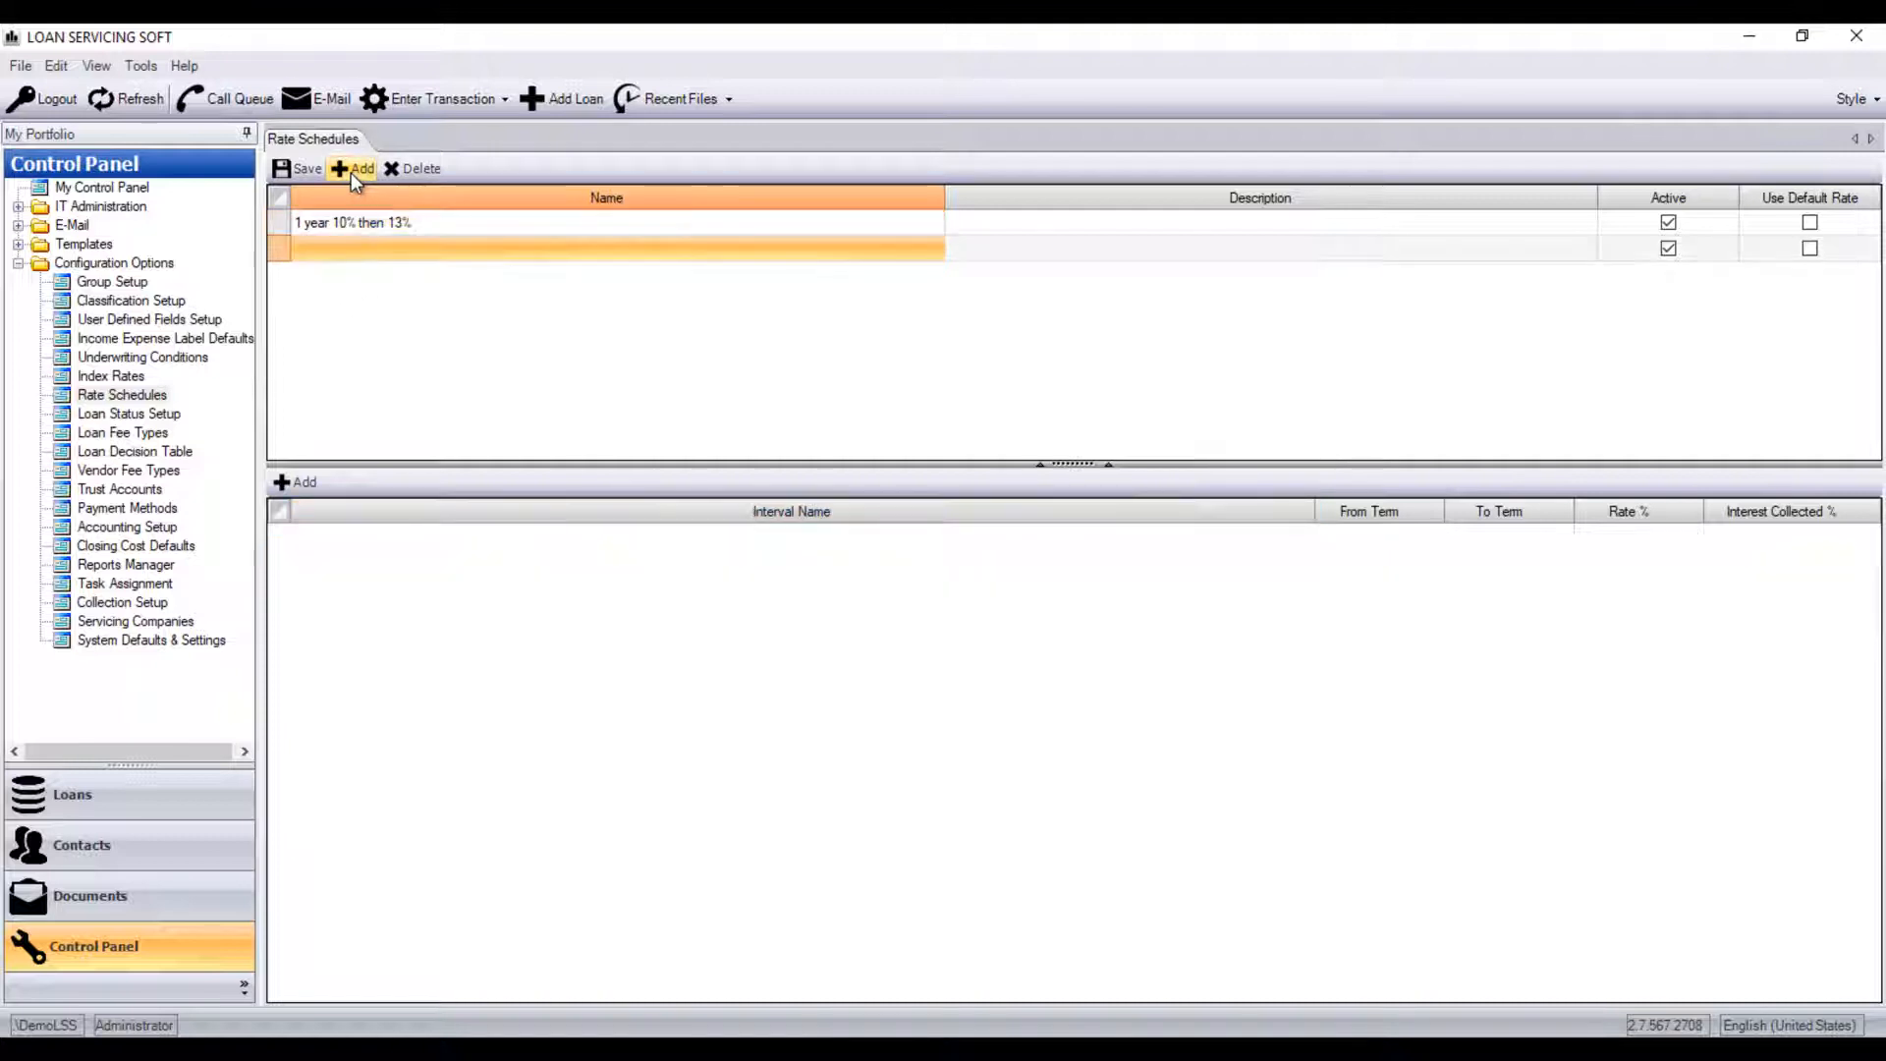
pyautogui.click(396, 251)
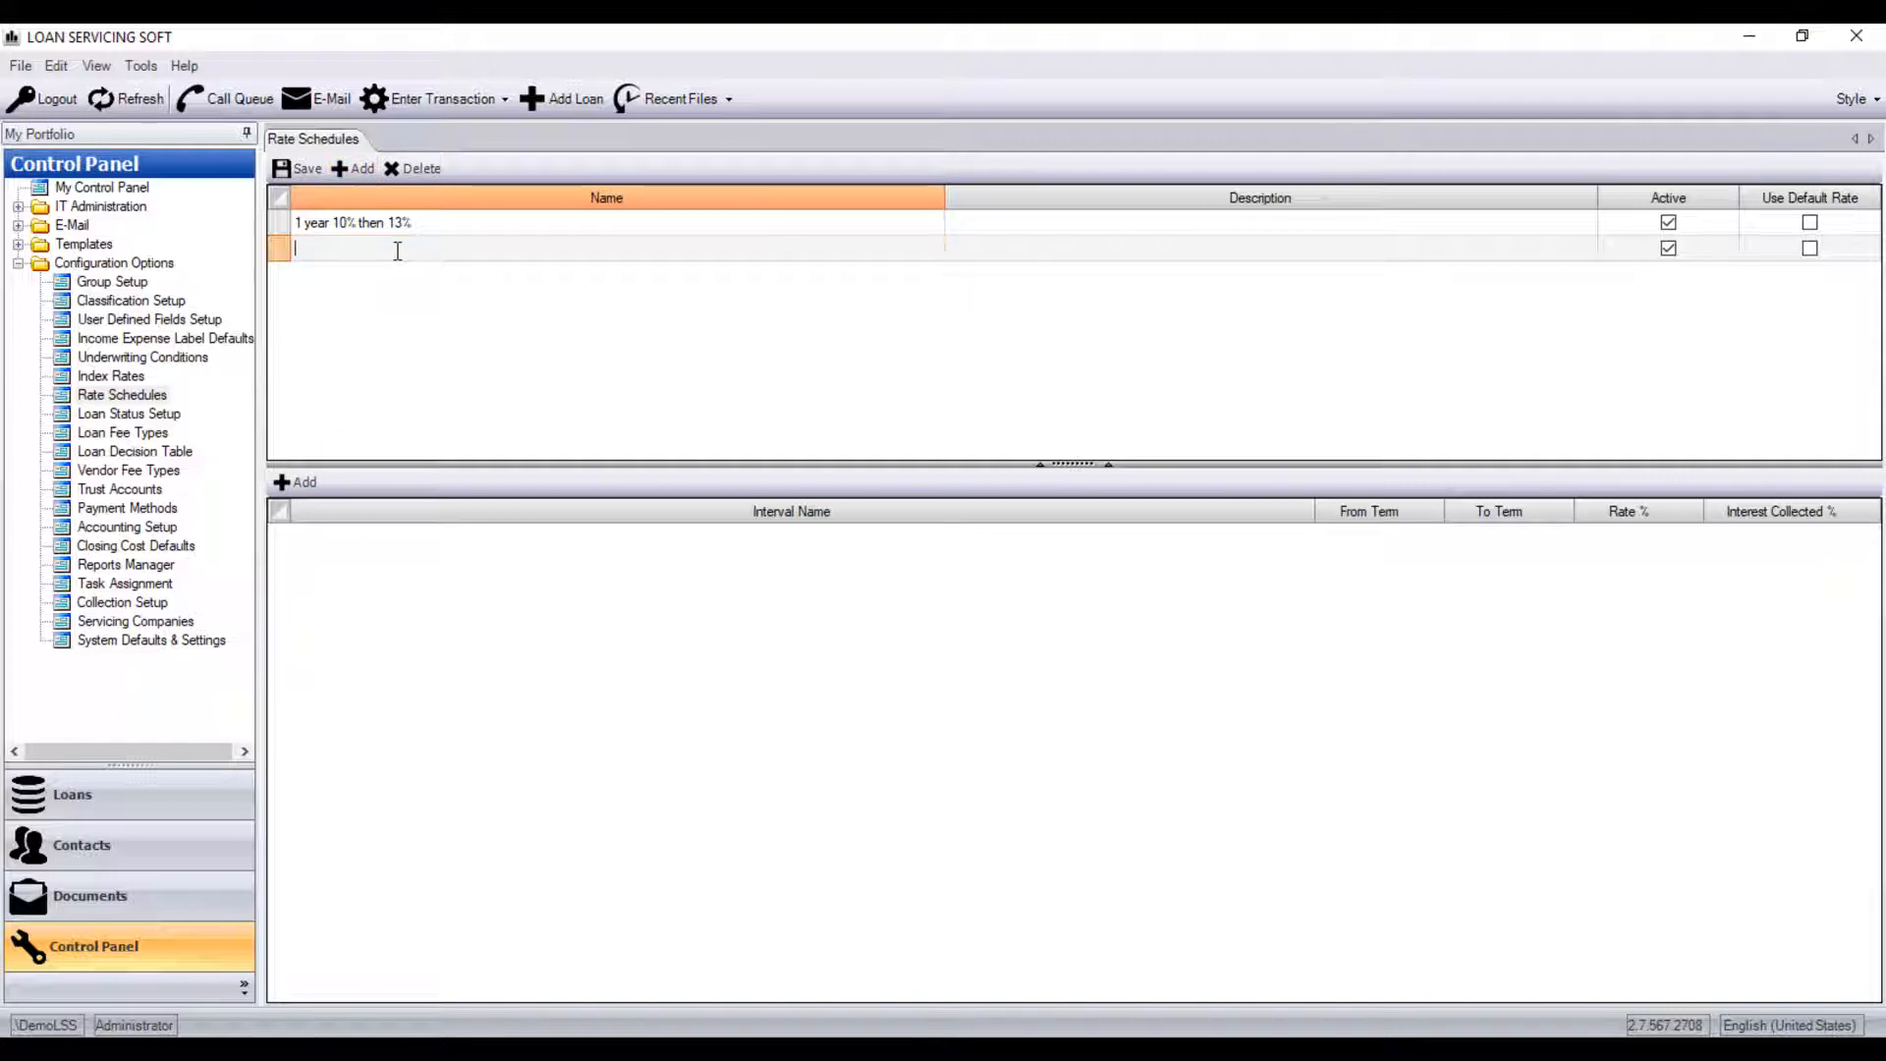
pyautogui.write('6 months')
pyautogui.write('8% then 12%')
pyautogui.click(1089, 254)
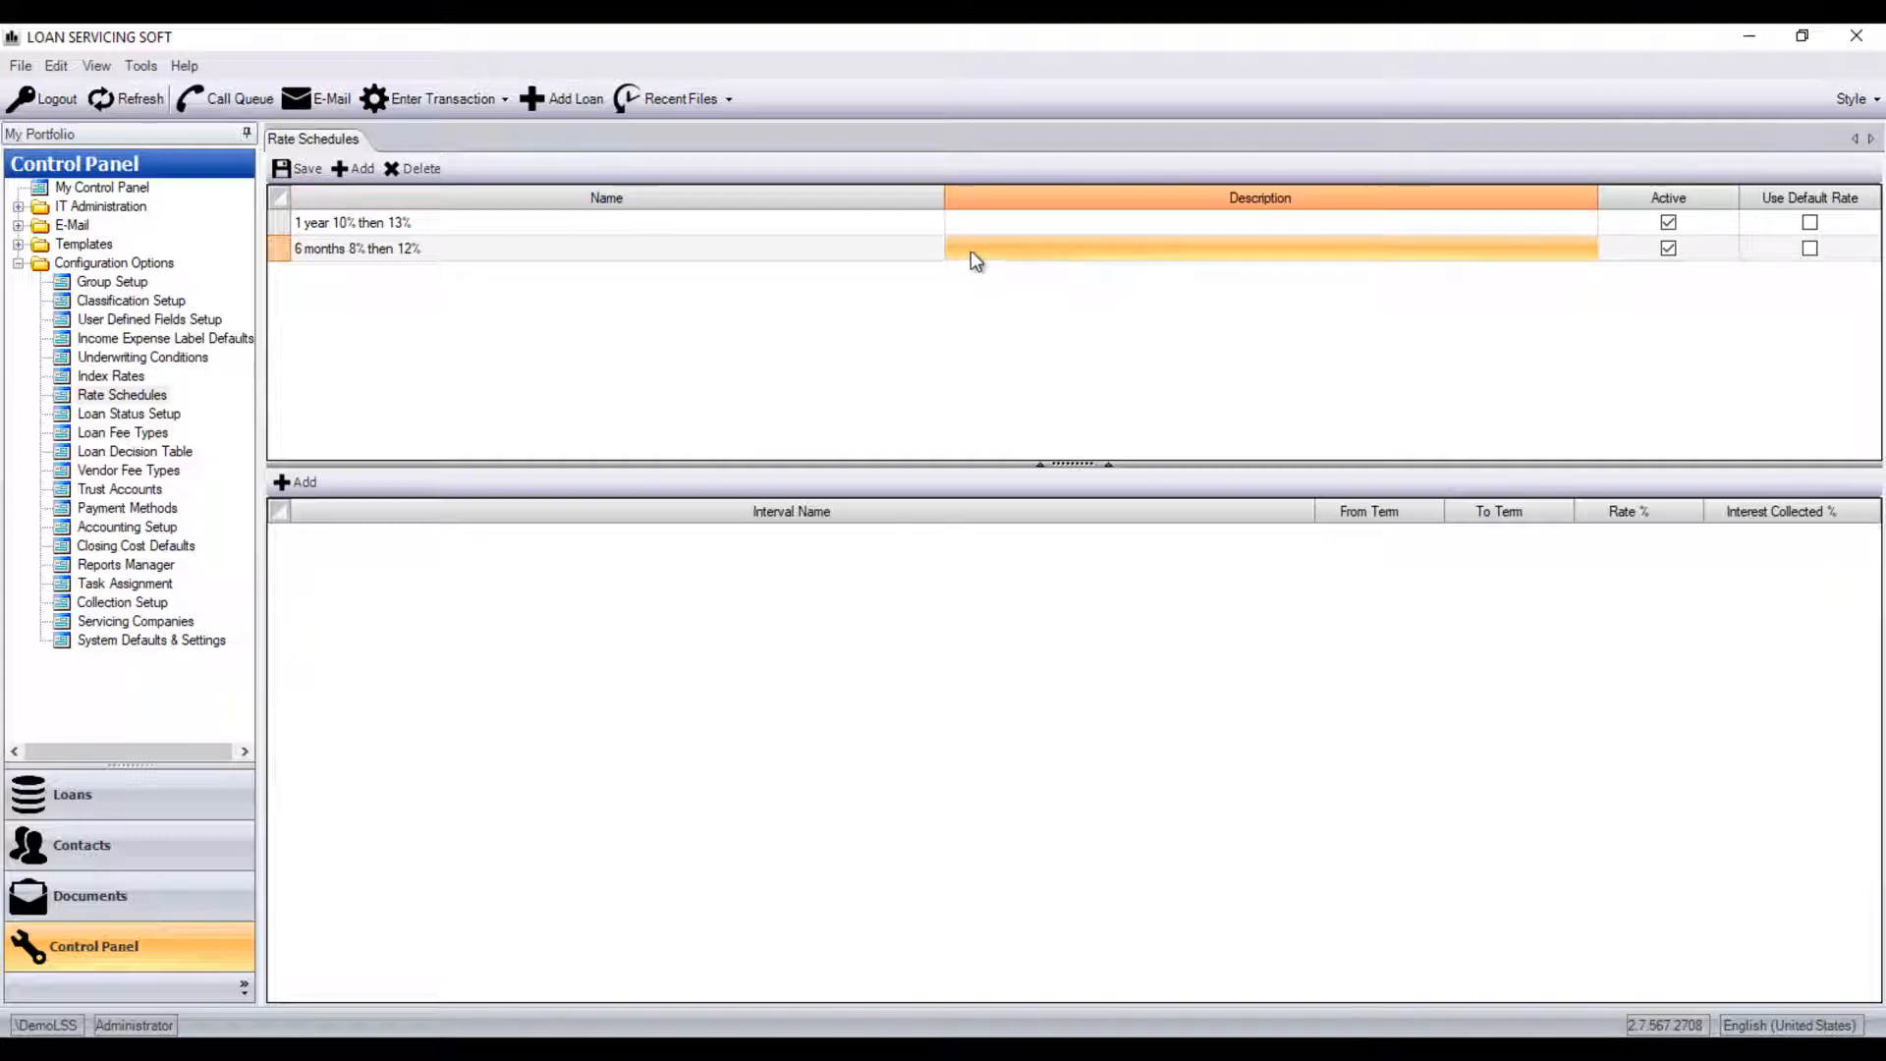
pyautogui.click(1095, 253)
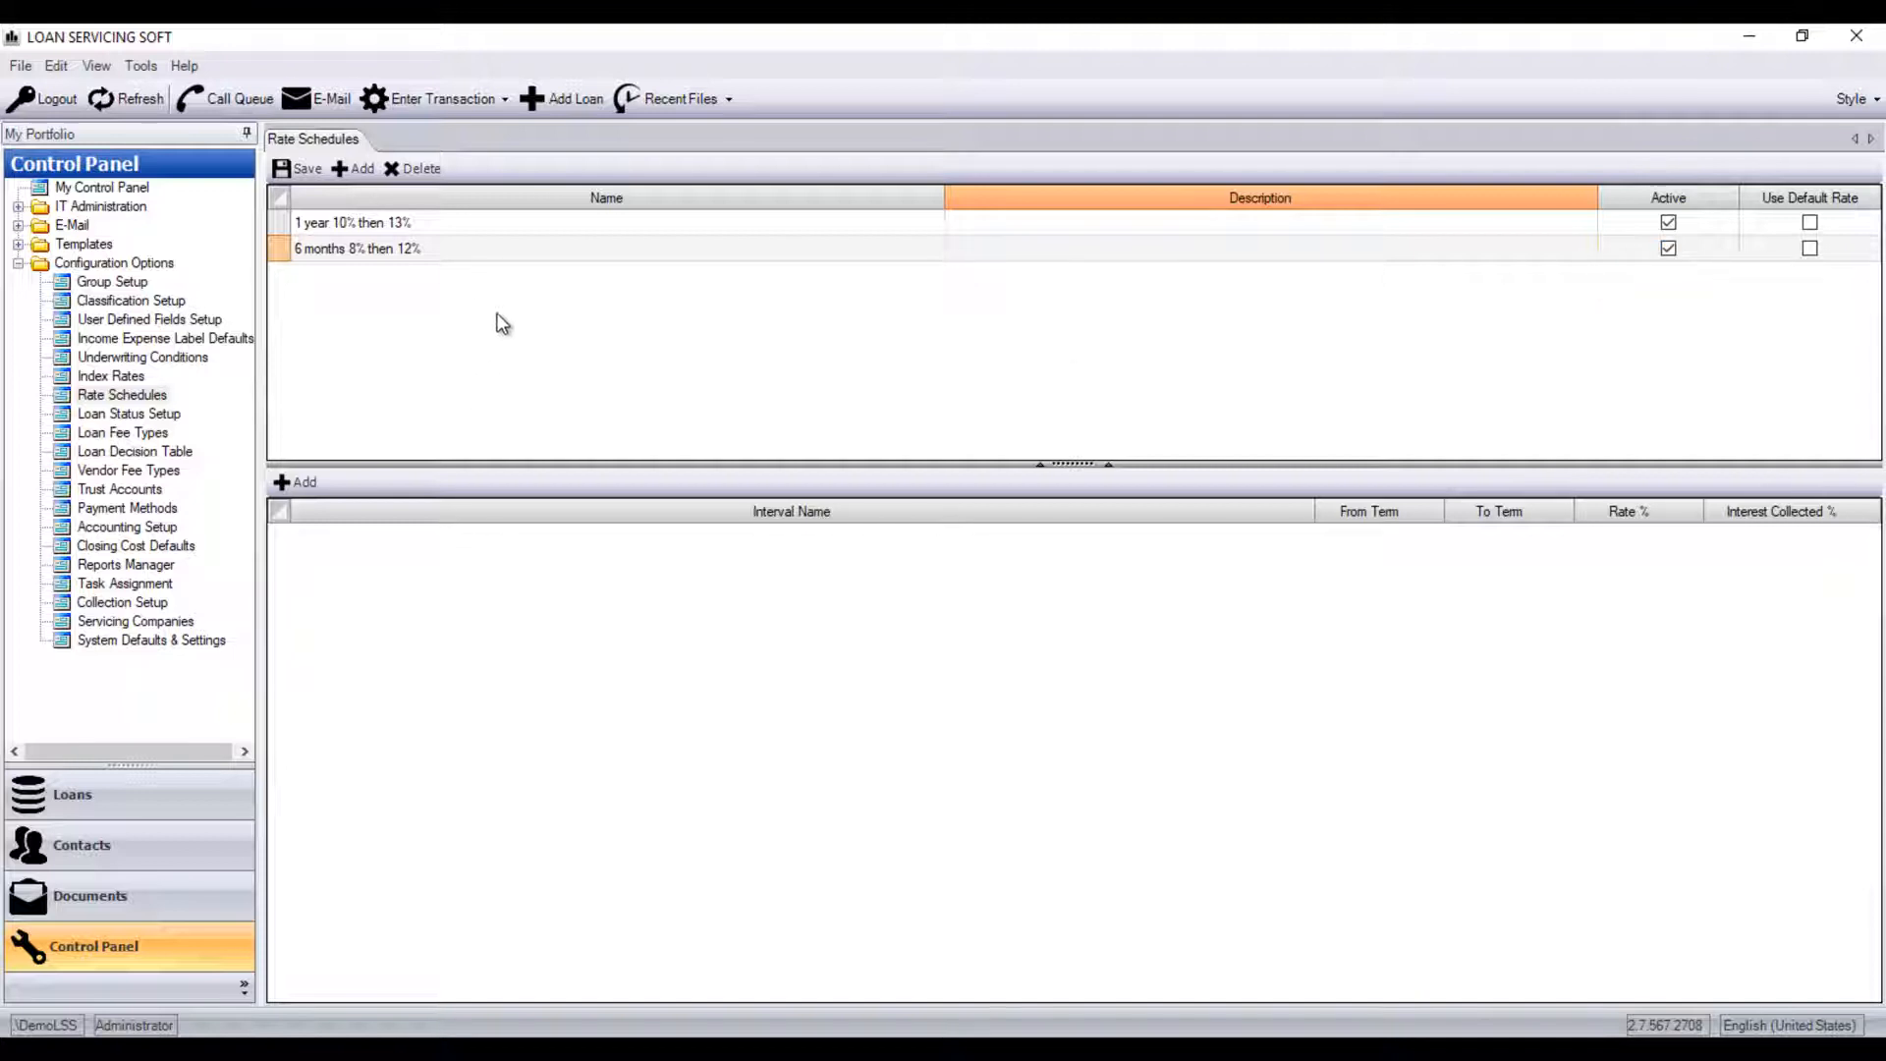
# Add an interval named "8%" to the 6-month rate schedule, with To Term 6 and a rate of 8%.
pyautogui.click(445, 258)
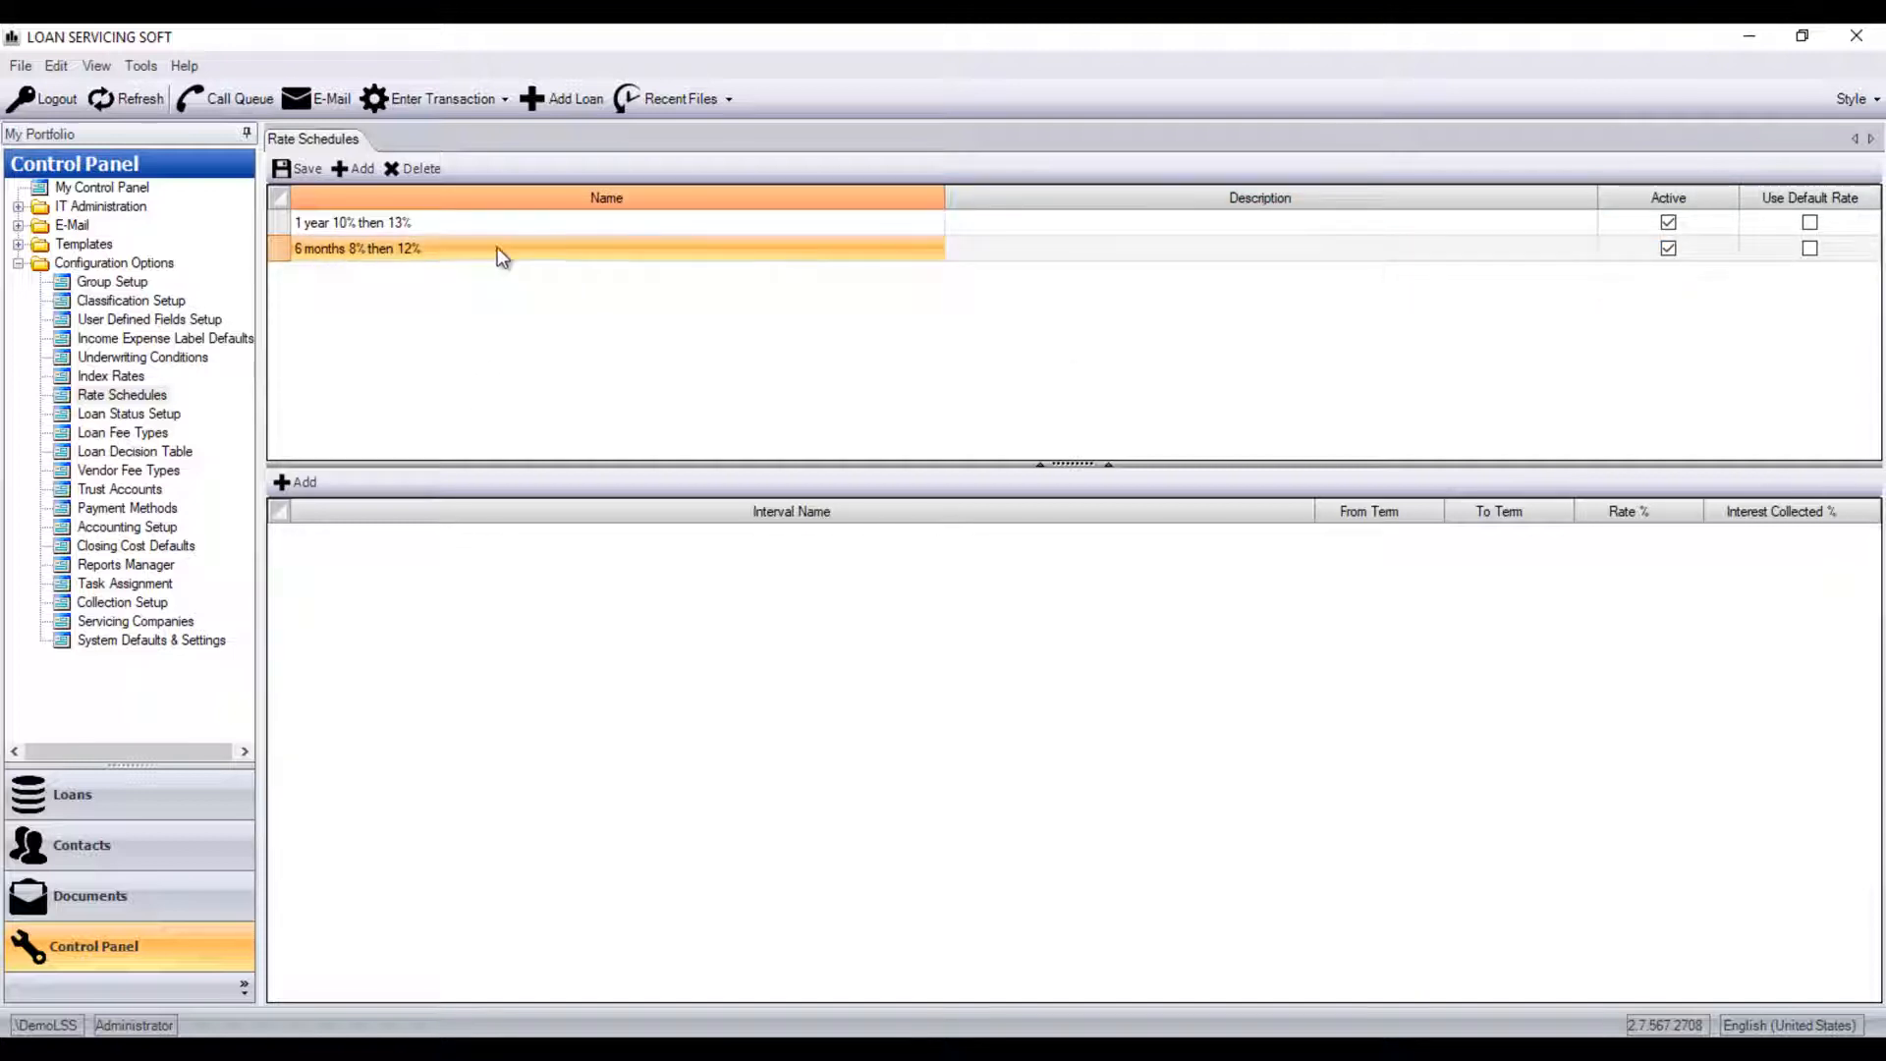
pyautogui.click(444, 226)
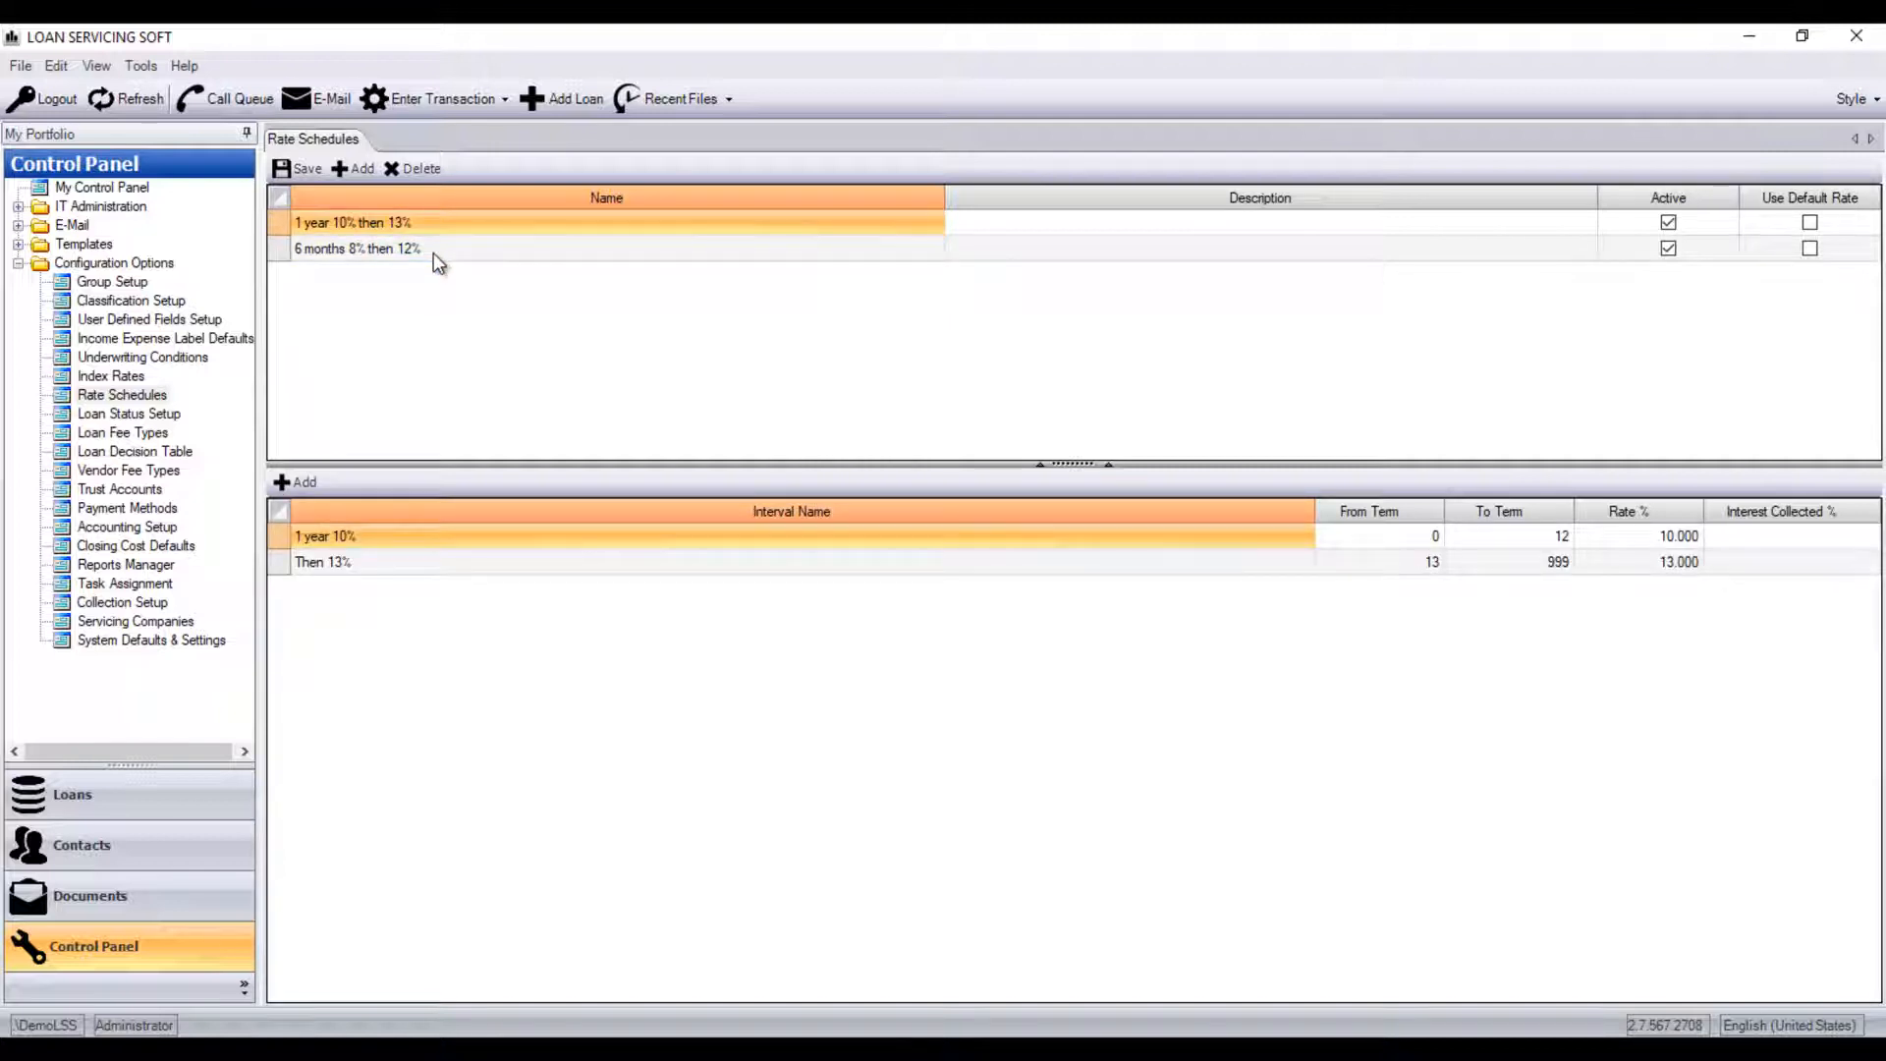
pyautogui.click(434, 251)
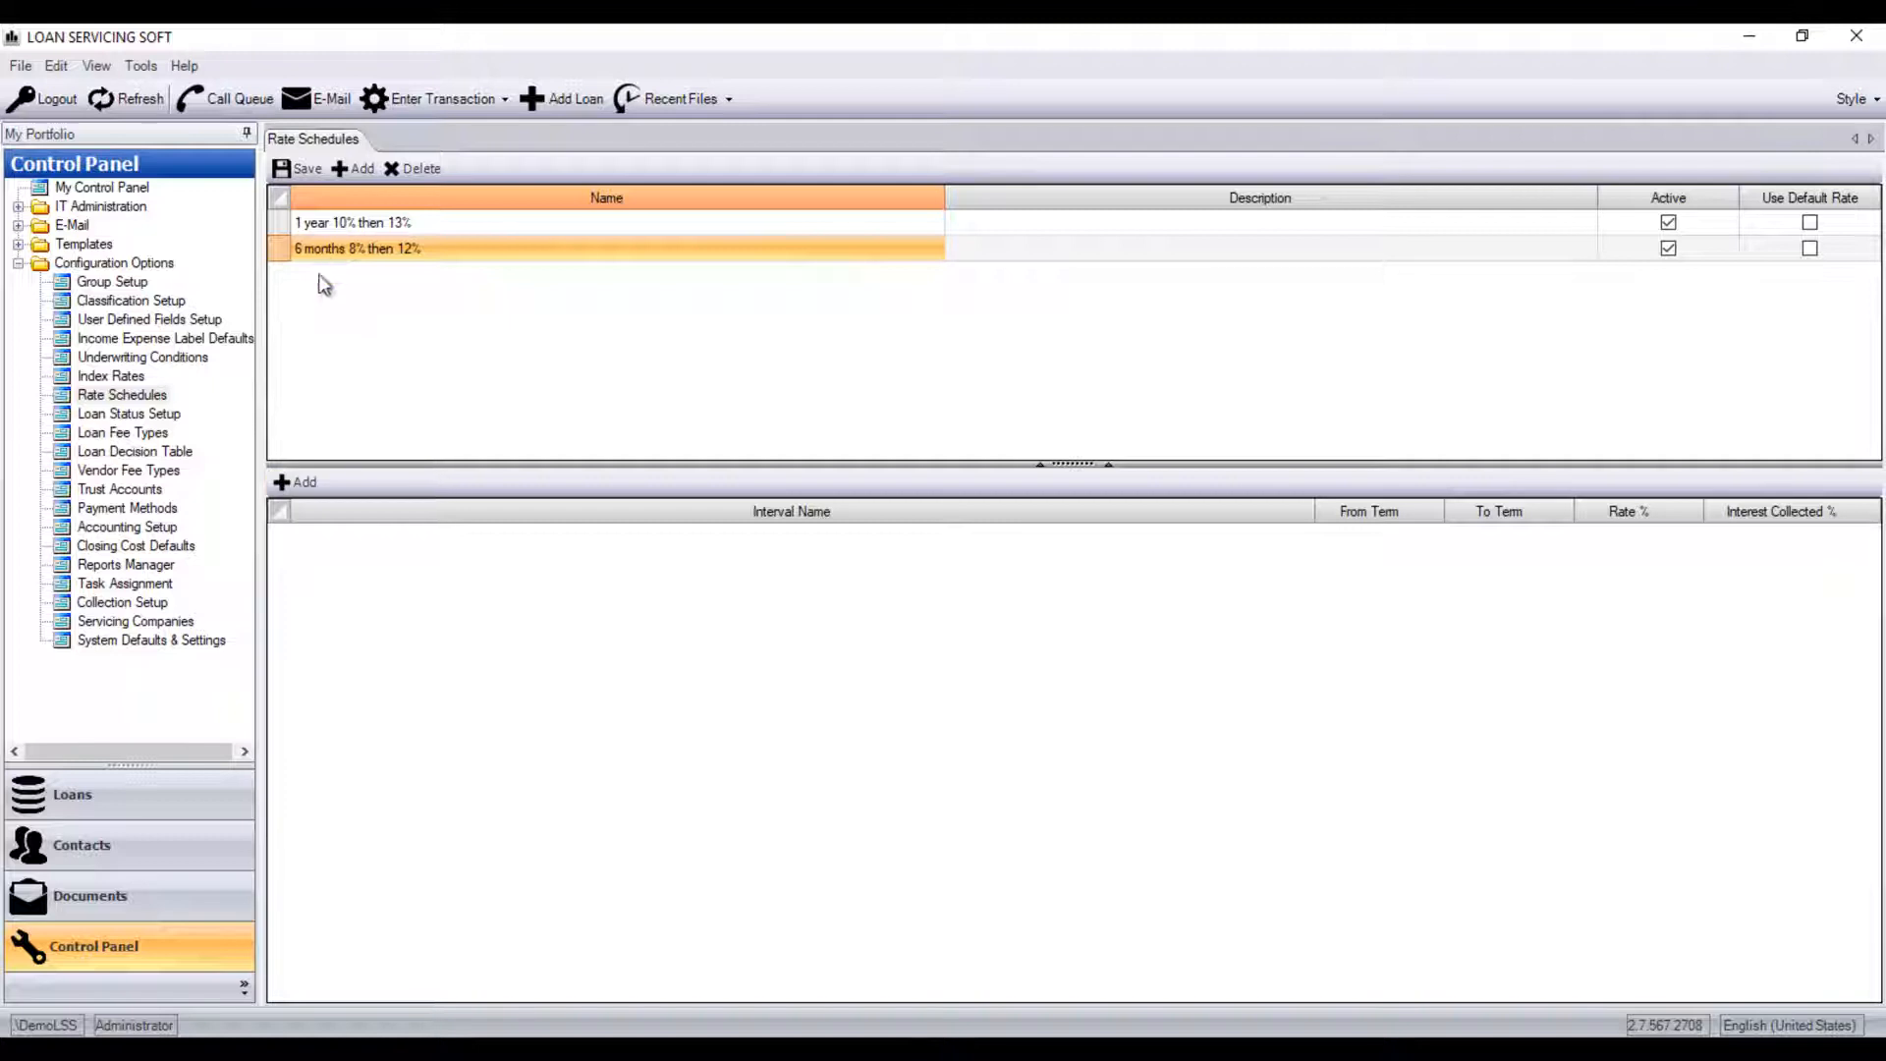
pyautogui.click(298, 484)
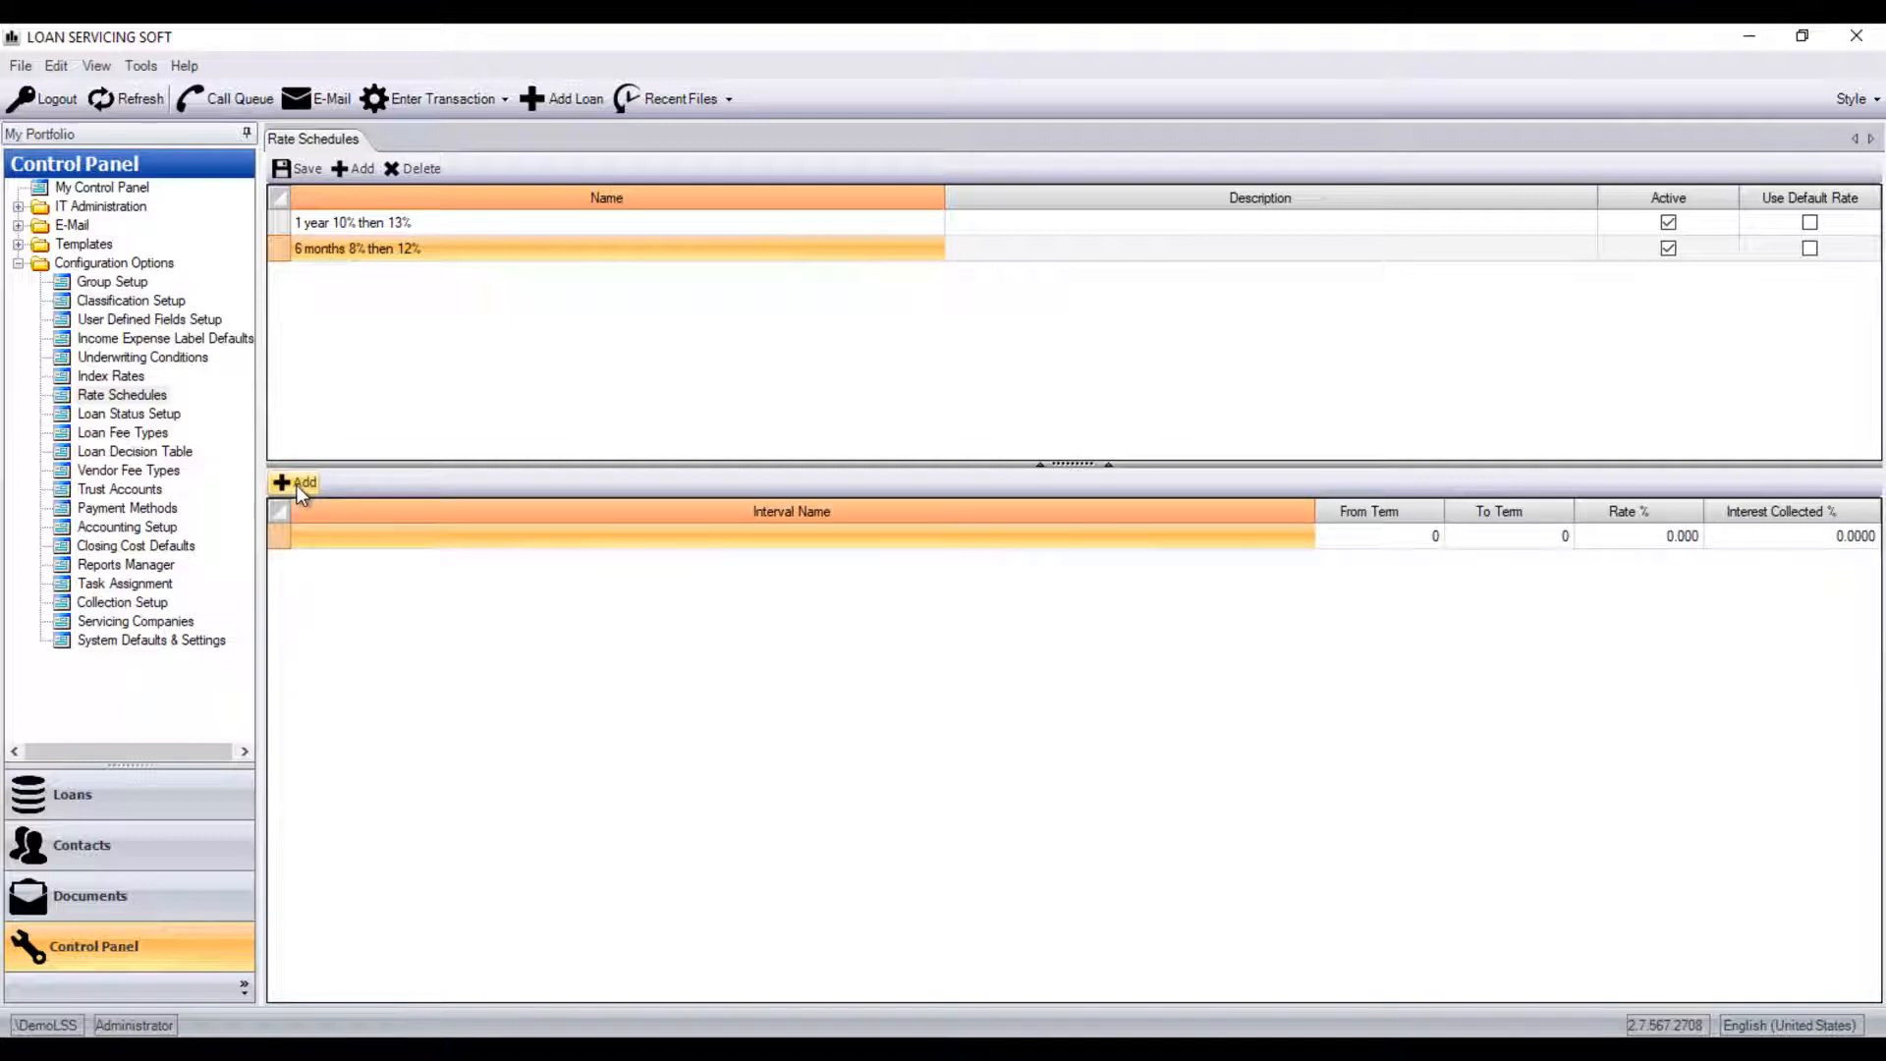
pyautogui.click(534, 536)
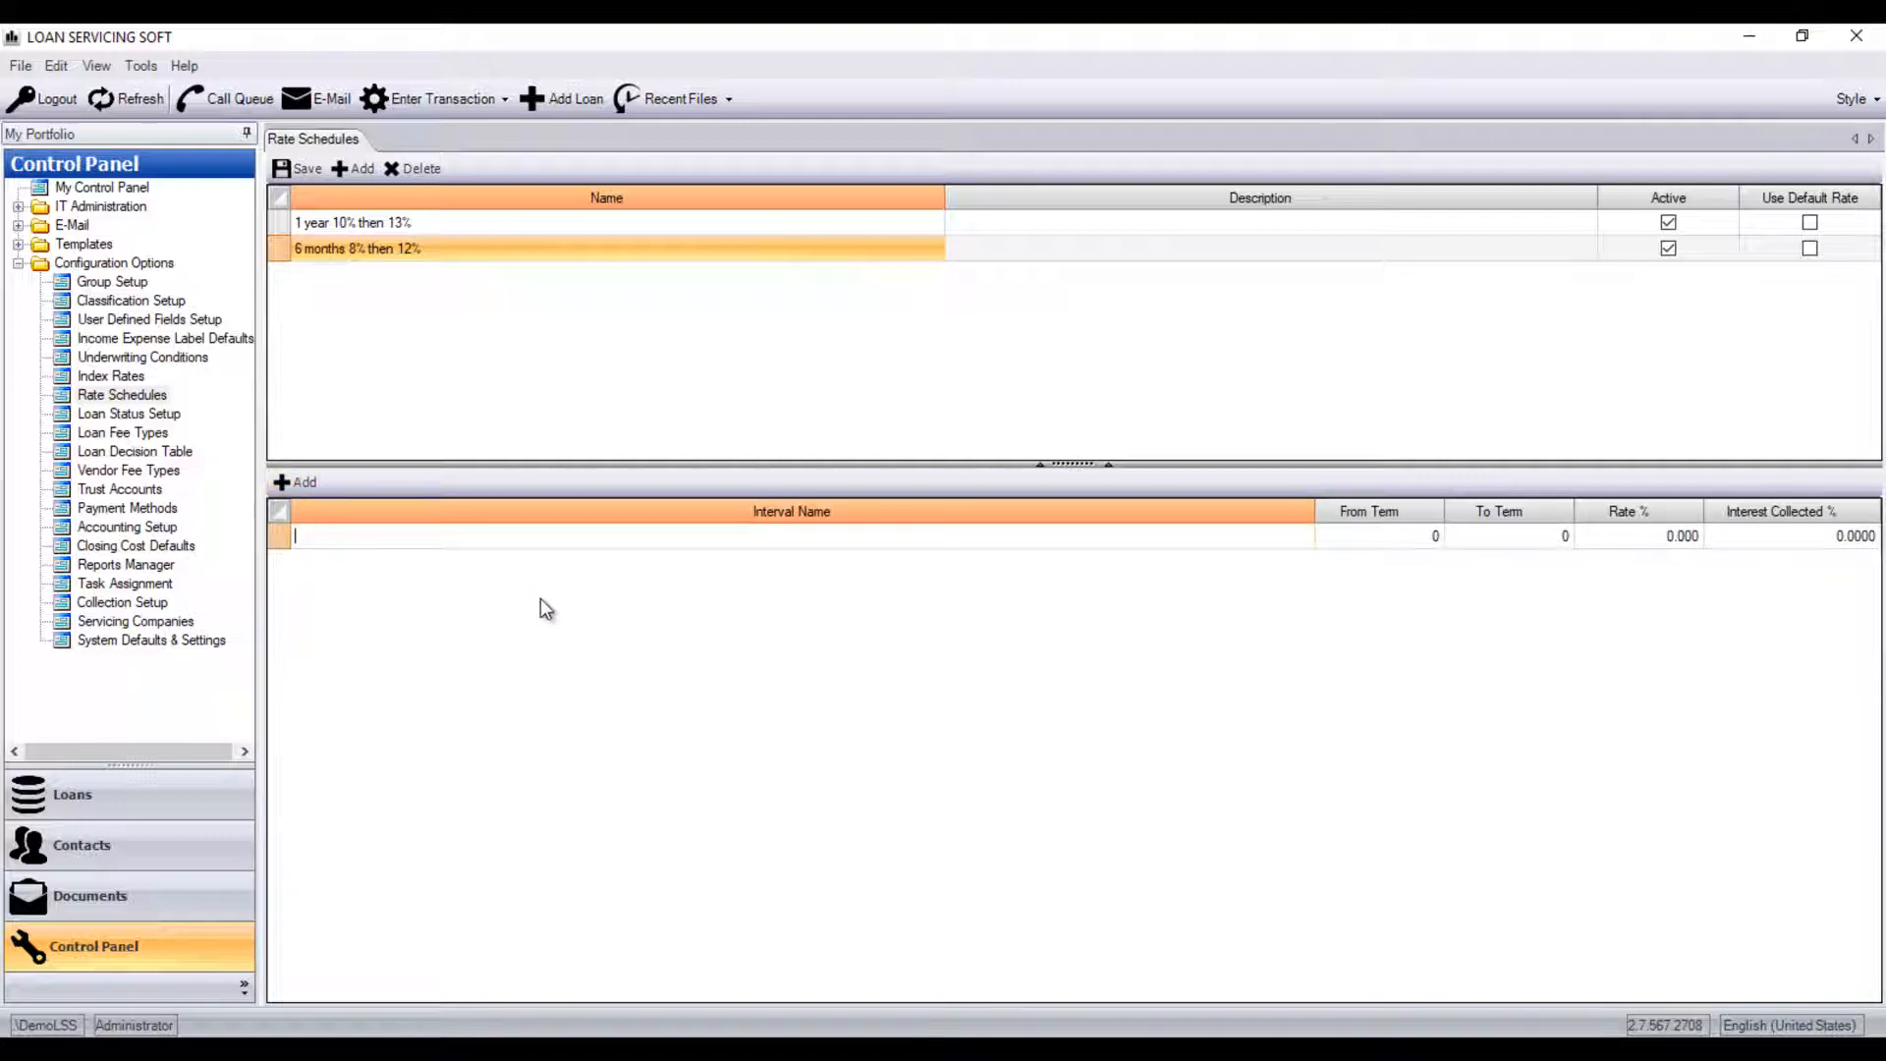
pyautogui.write('8%')
pyautogui.click(1559, 538)
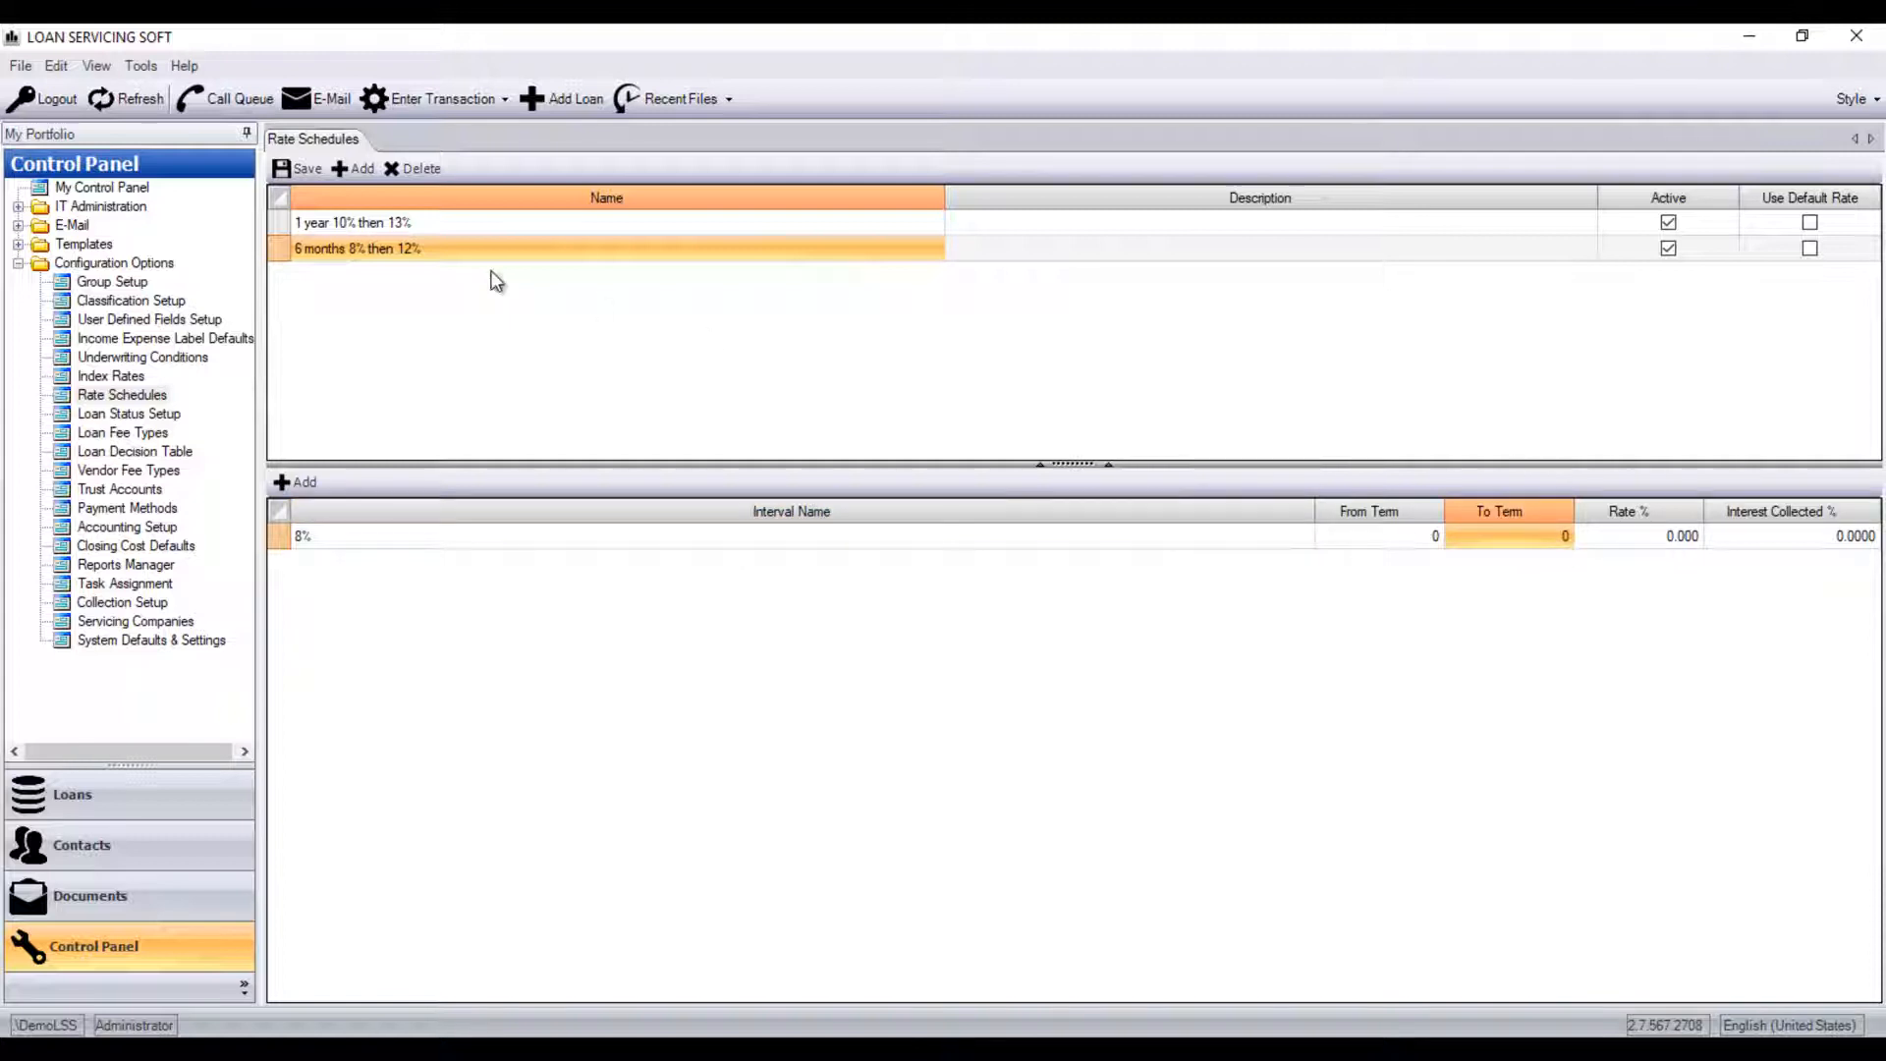
pyautogui.click(1568, 540)
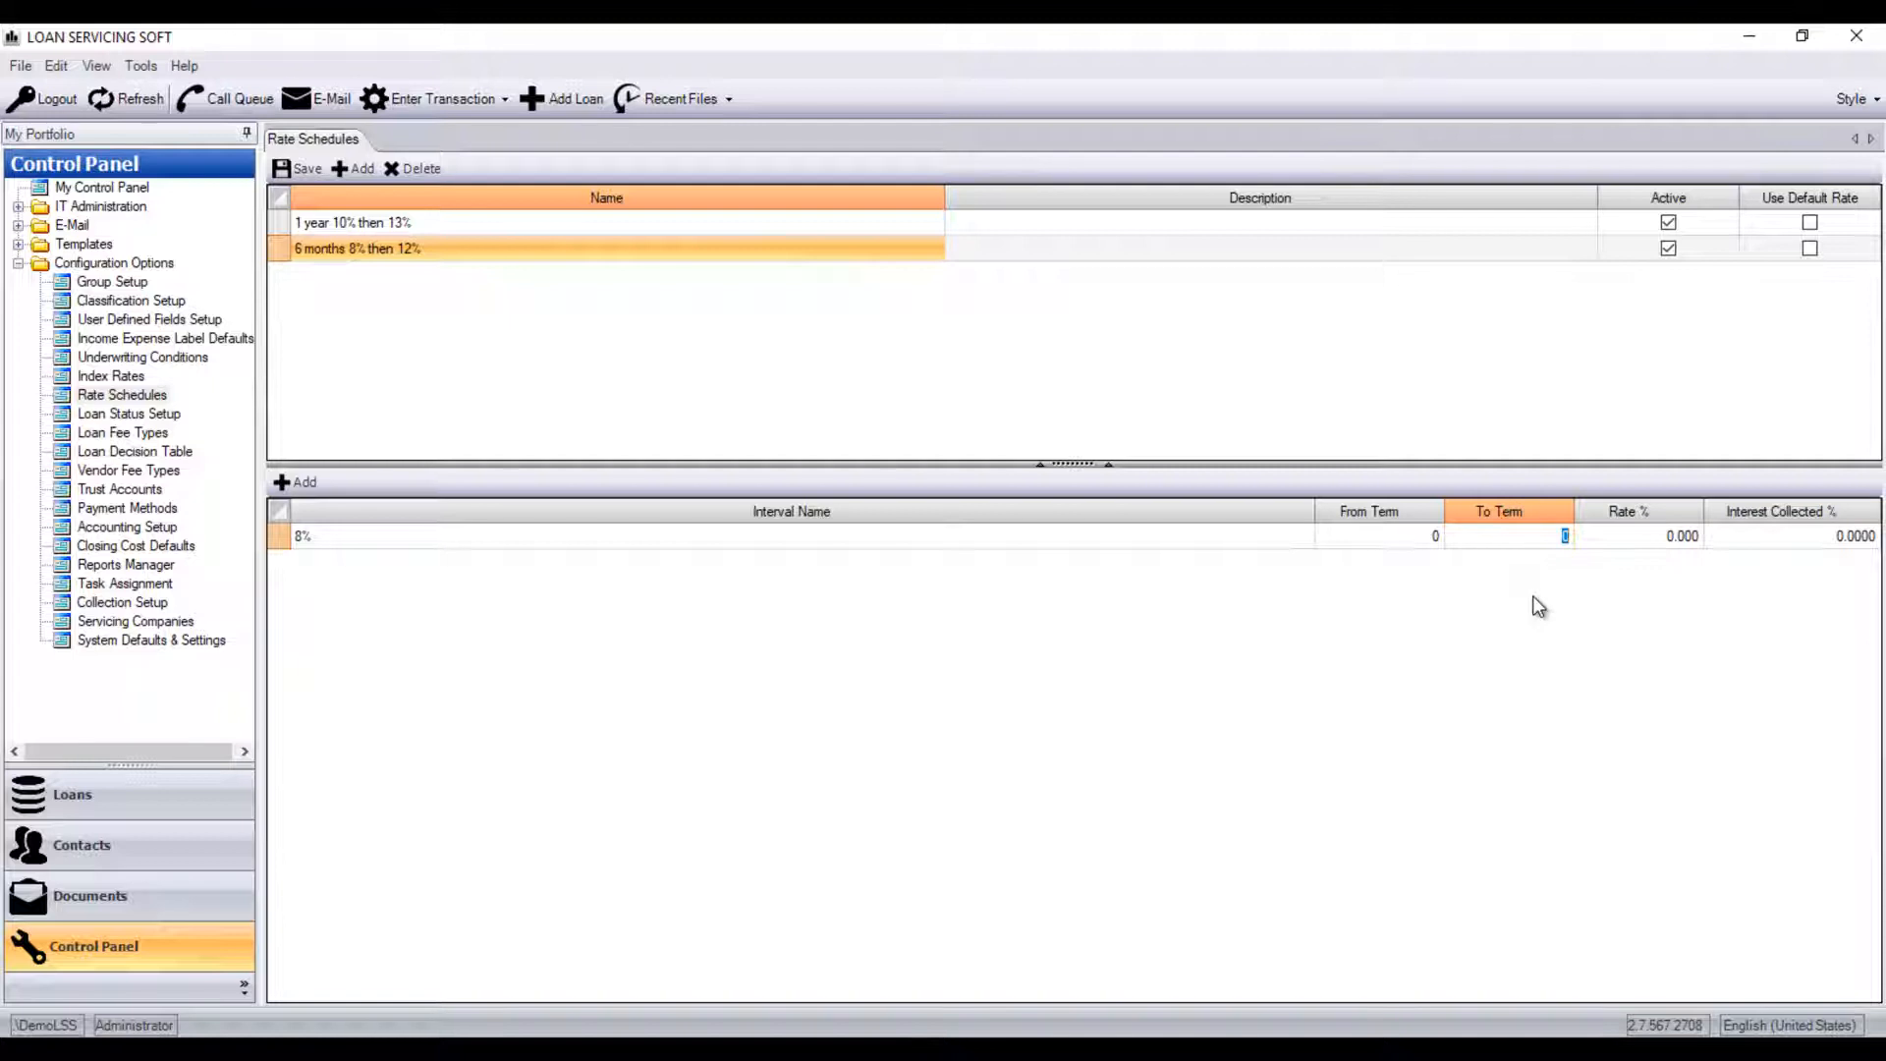
pyautogui.click(1663, 537)
pyautogui.click(1666, 537)
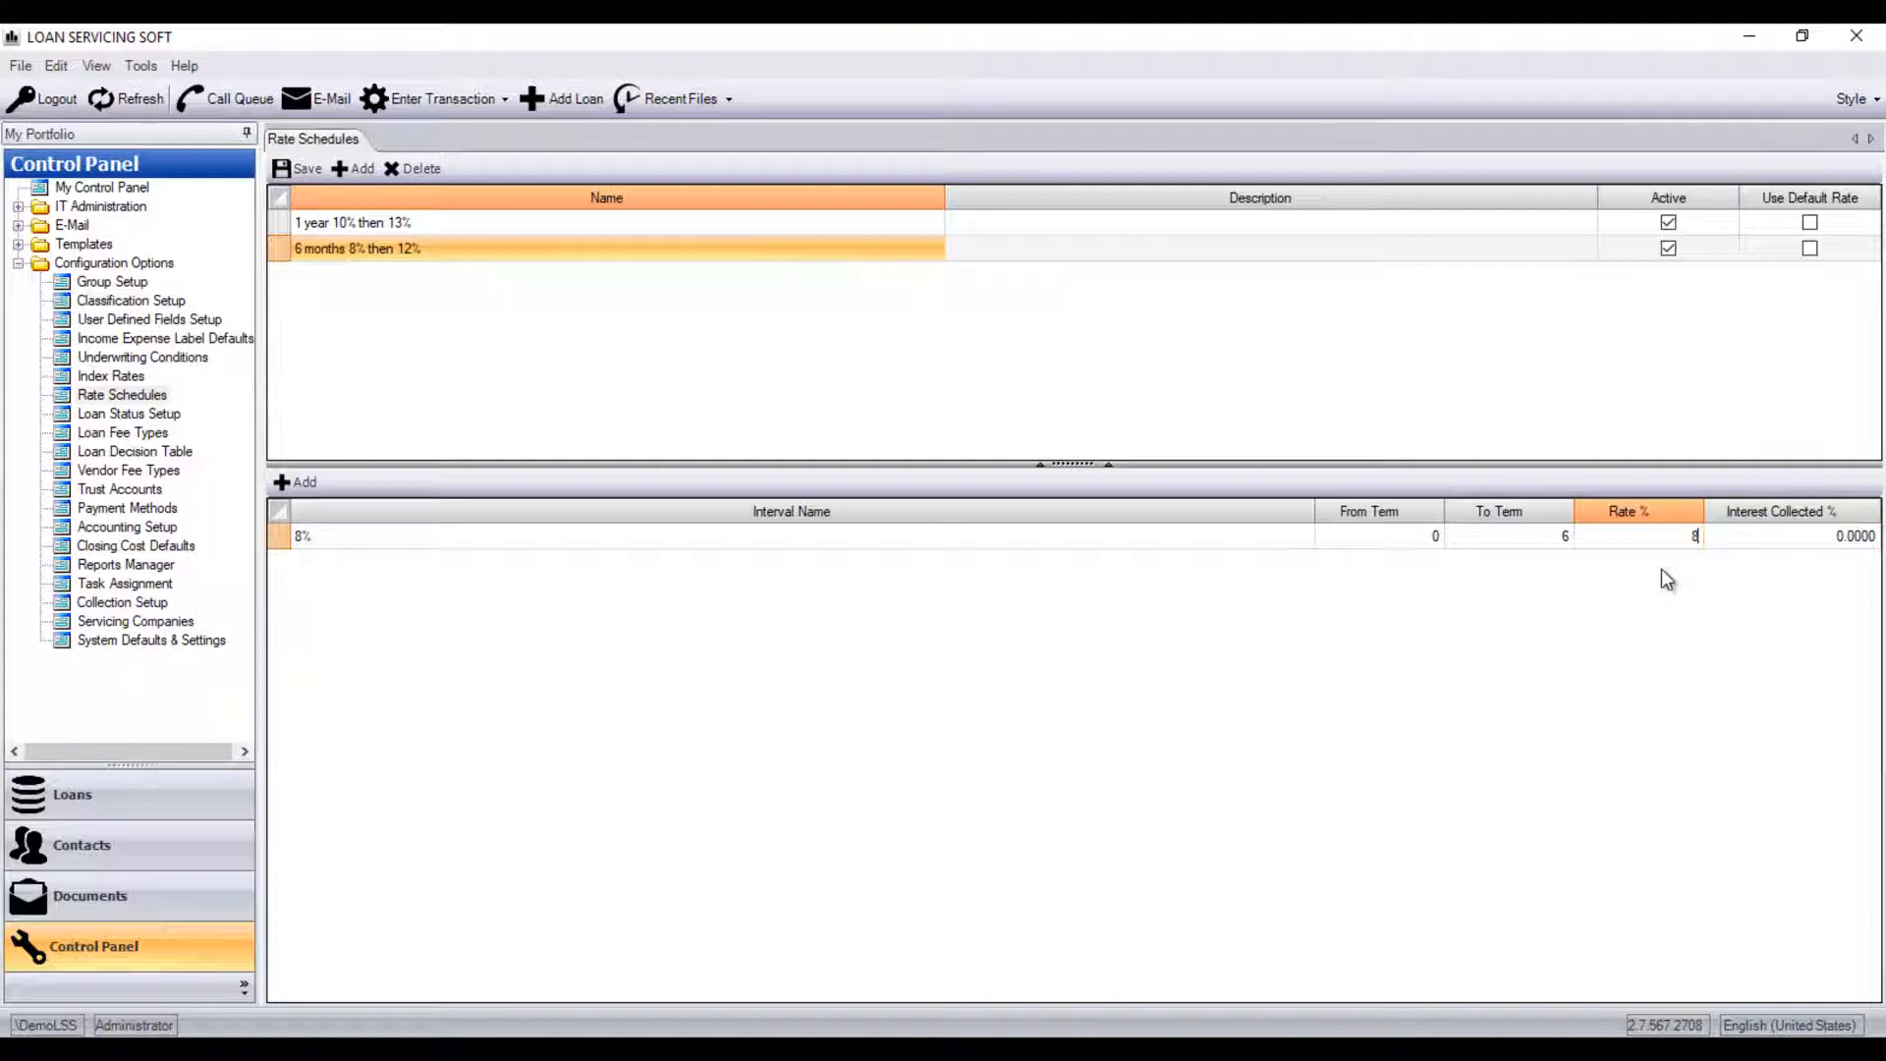
pyautogui.write('8')
pyautogui.press('Tab')
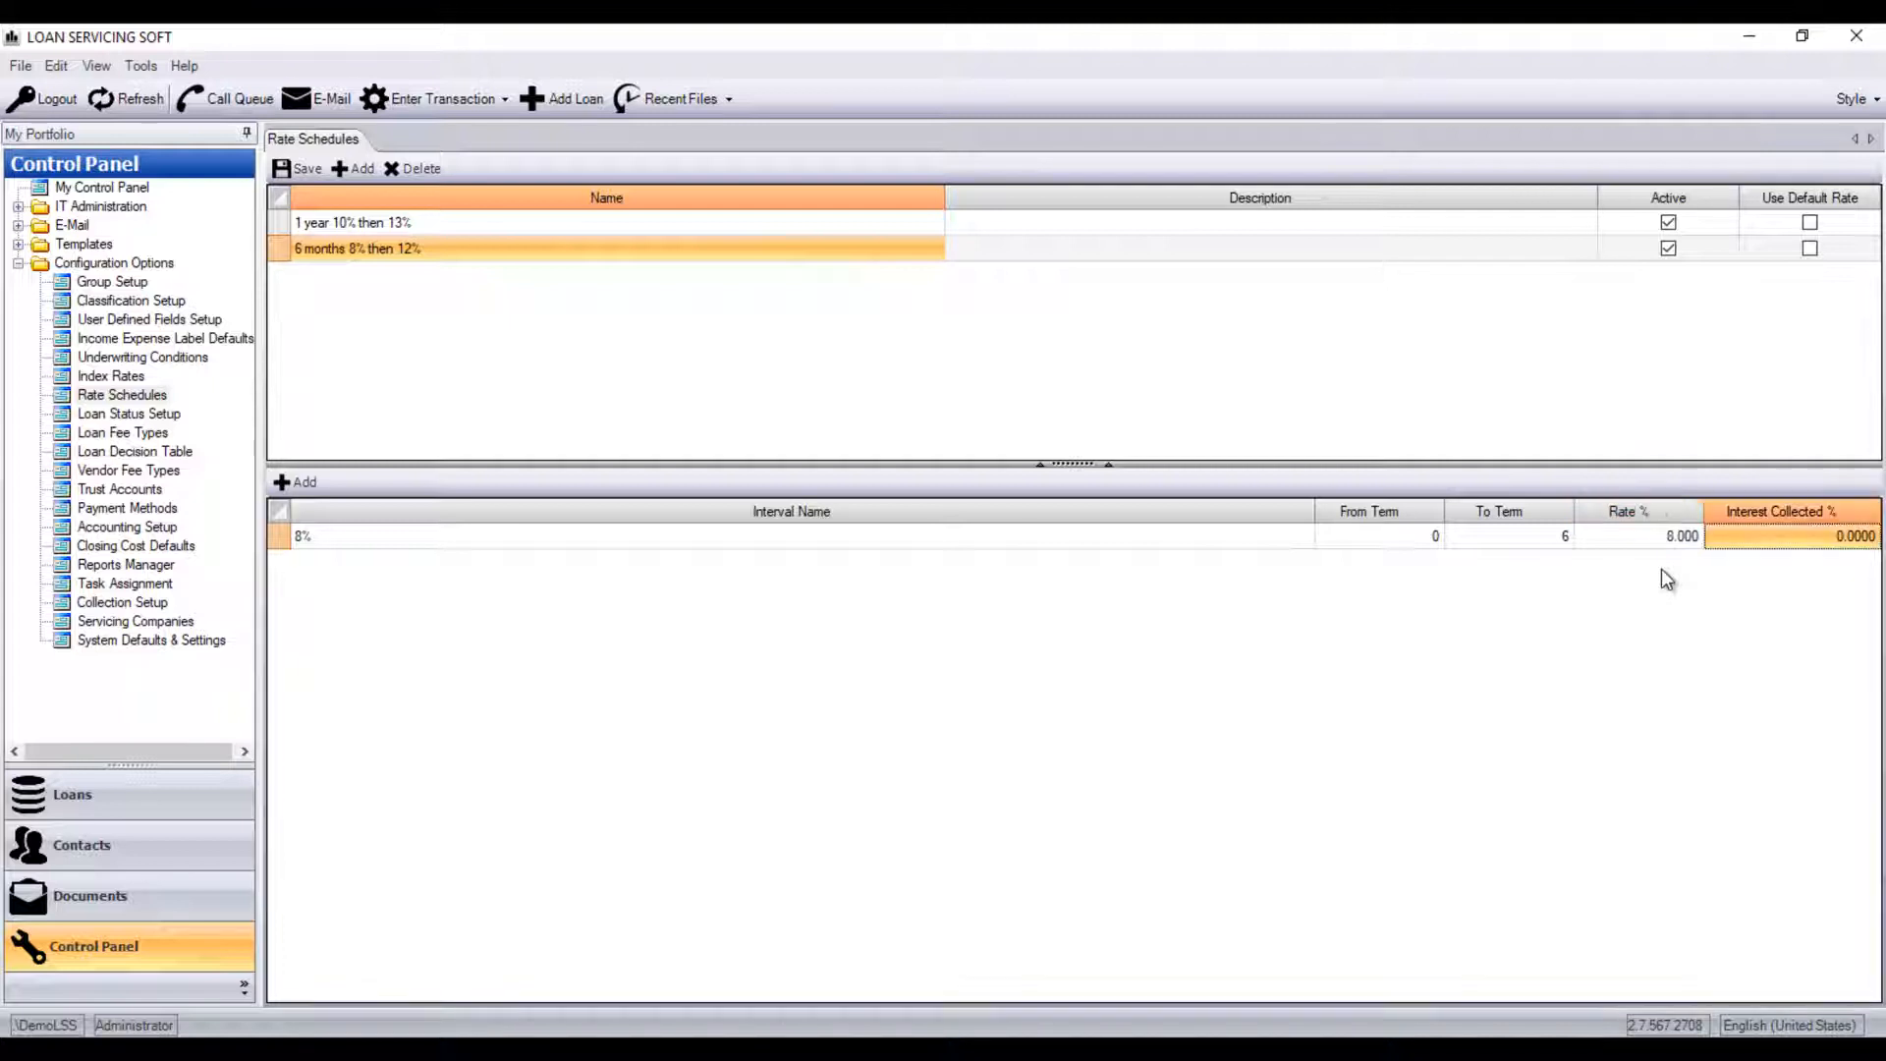
# Add a second interval named "12%" to the 6-month schedule, with From Term 7.
pyautogui.click(296, 481)
pyautogui.click(338, 564)
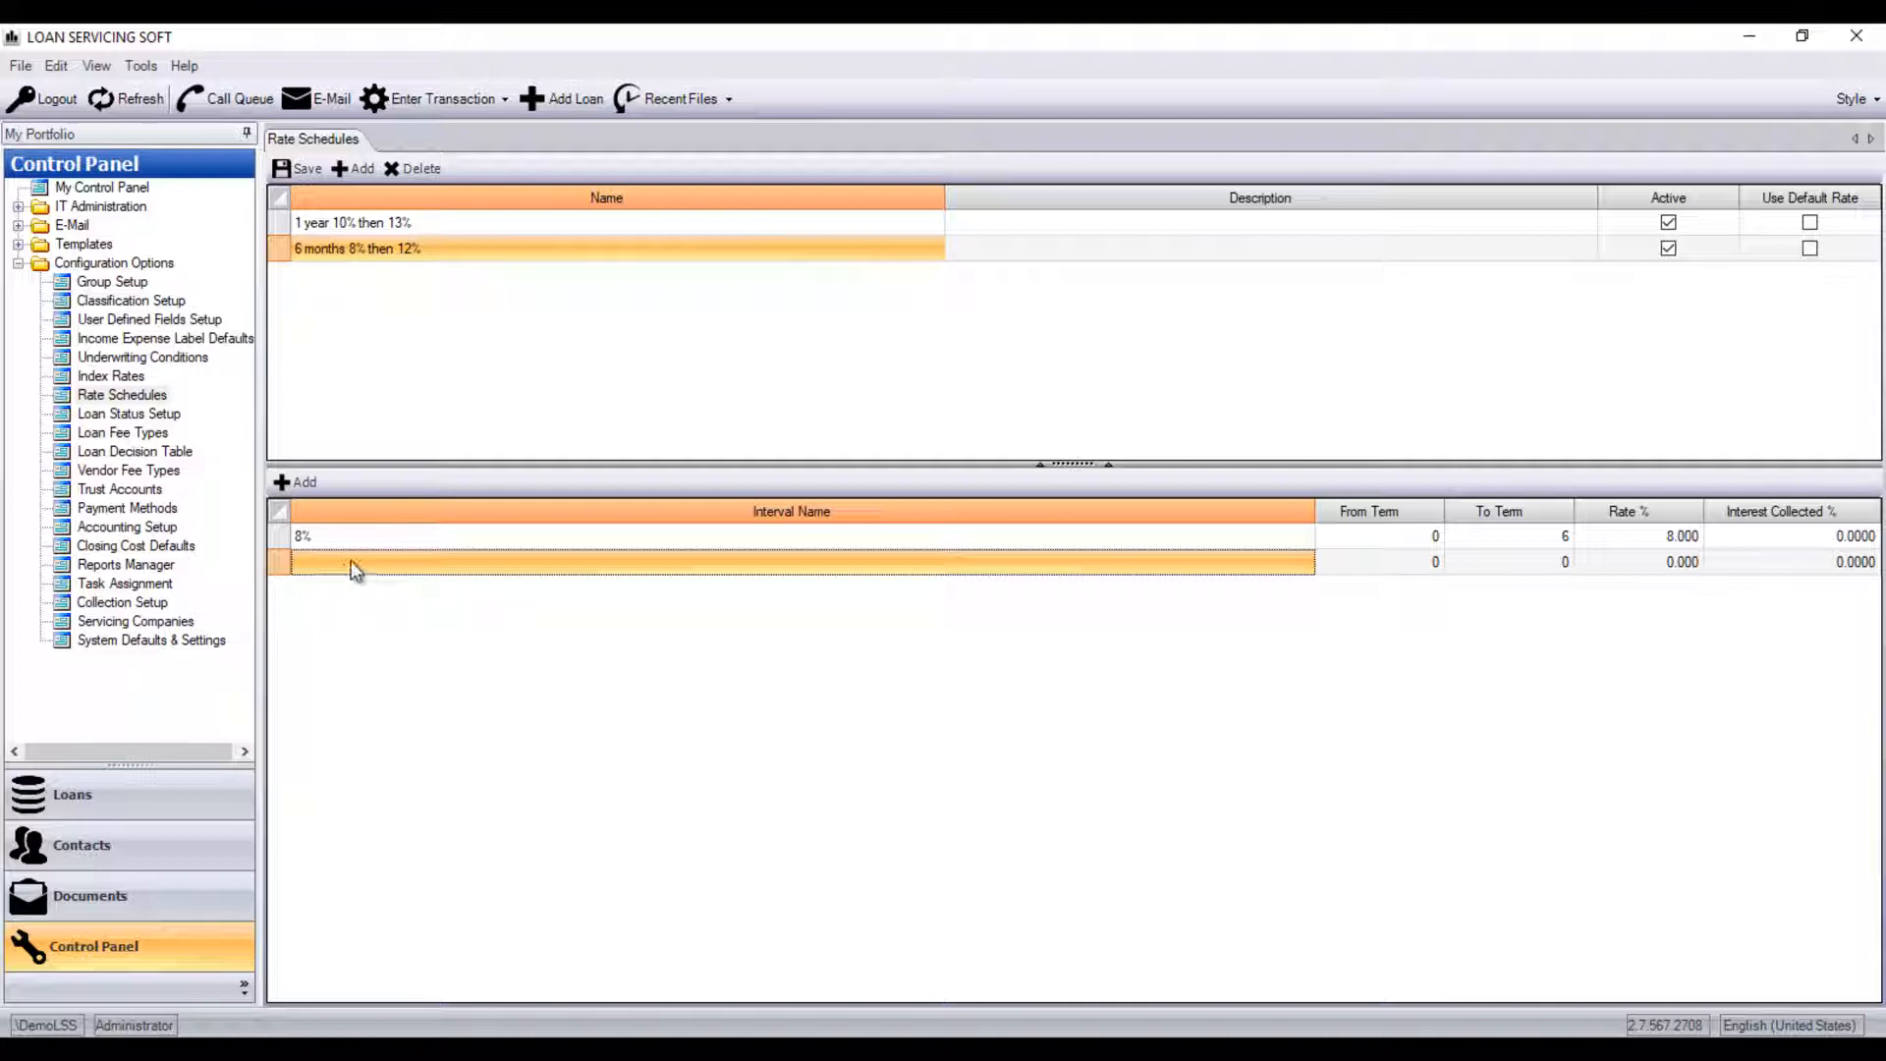
pyautogui.click(350, 560)
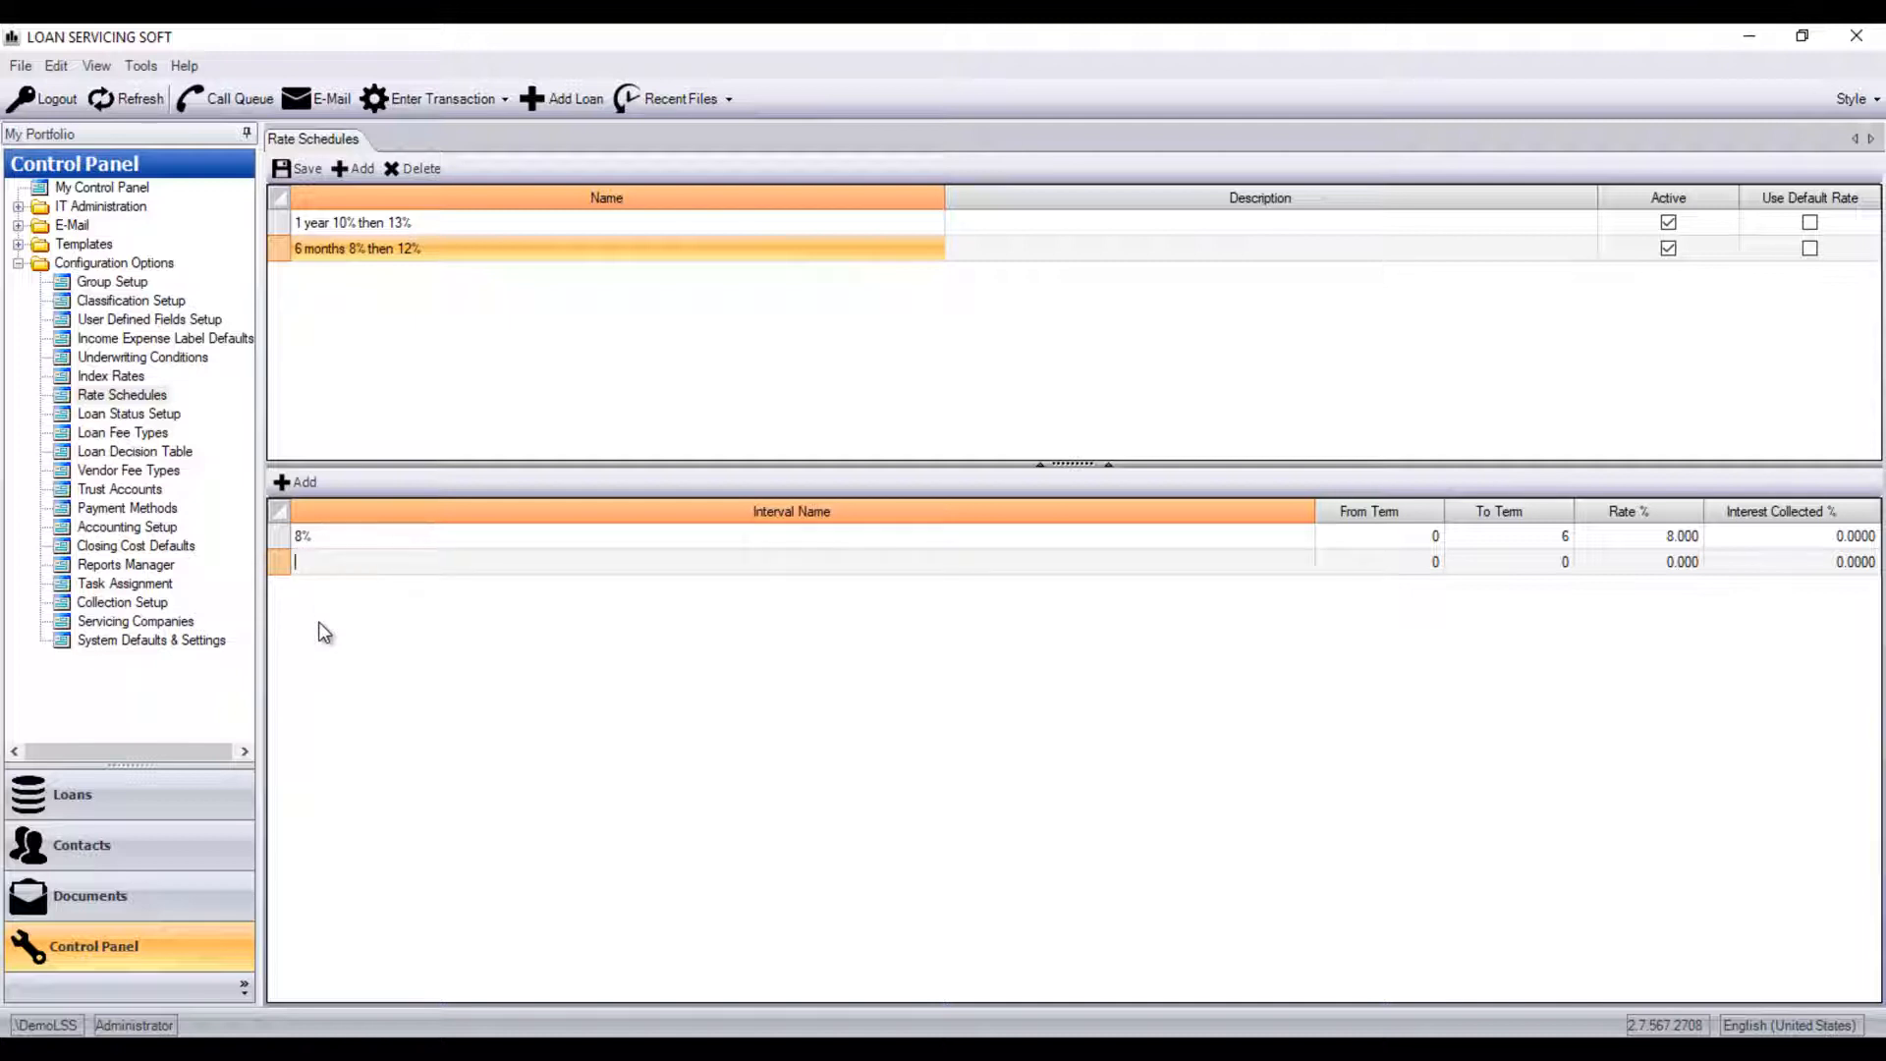
pyautogui.write('12%')
pyautogui.press('Tab')
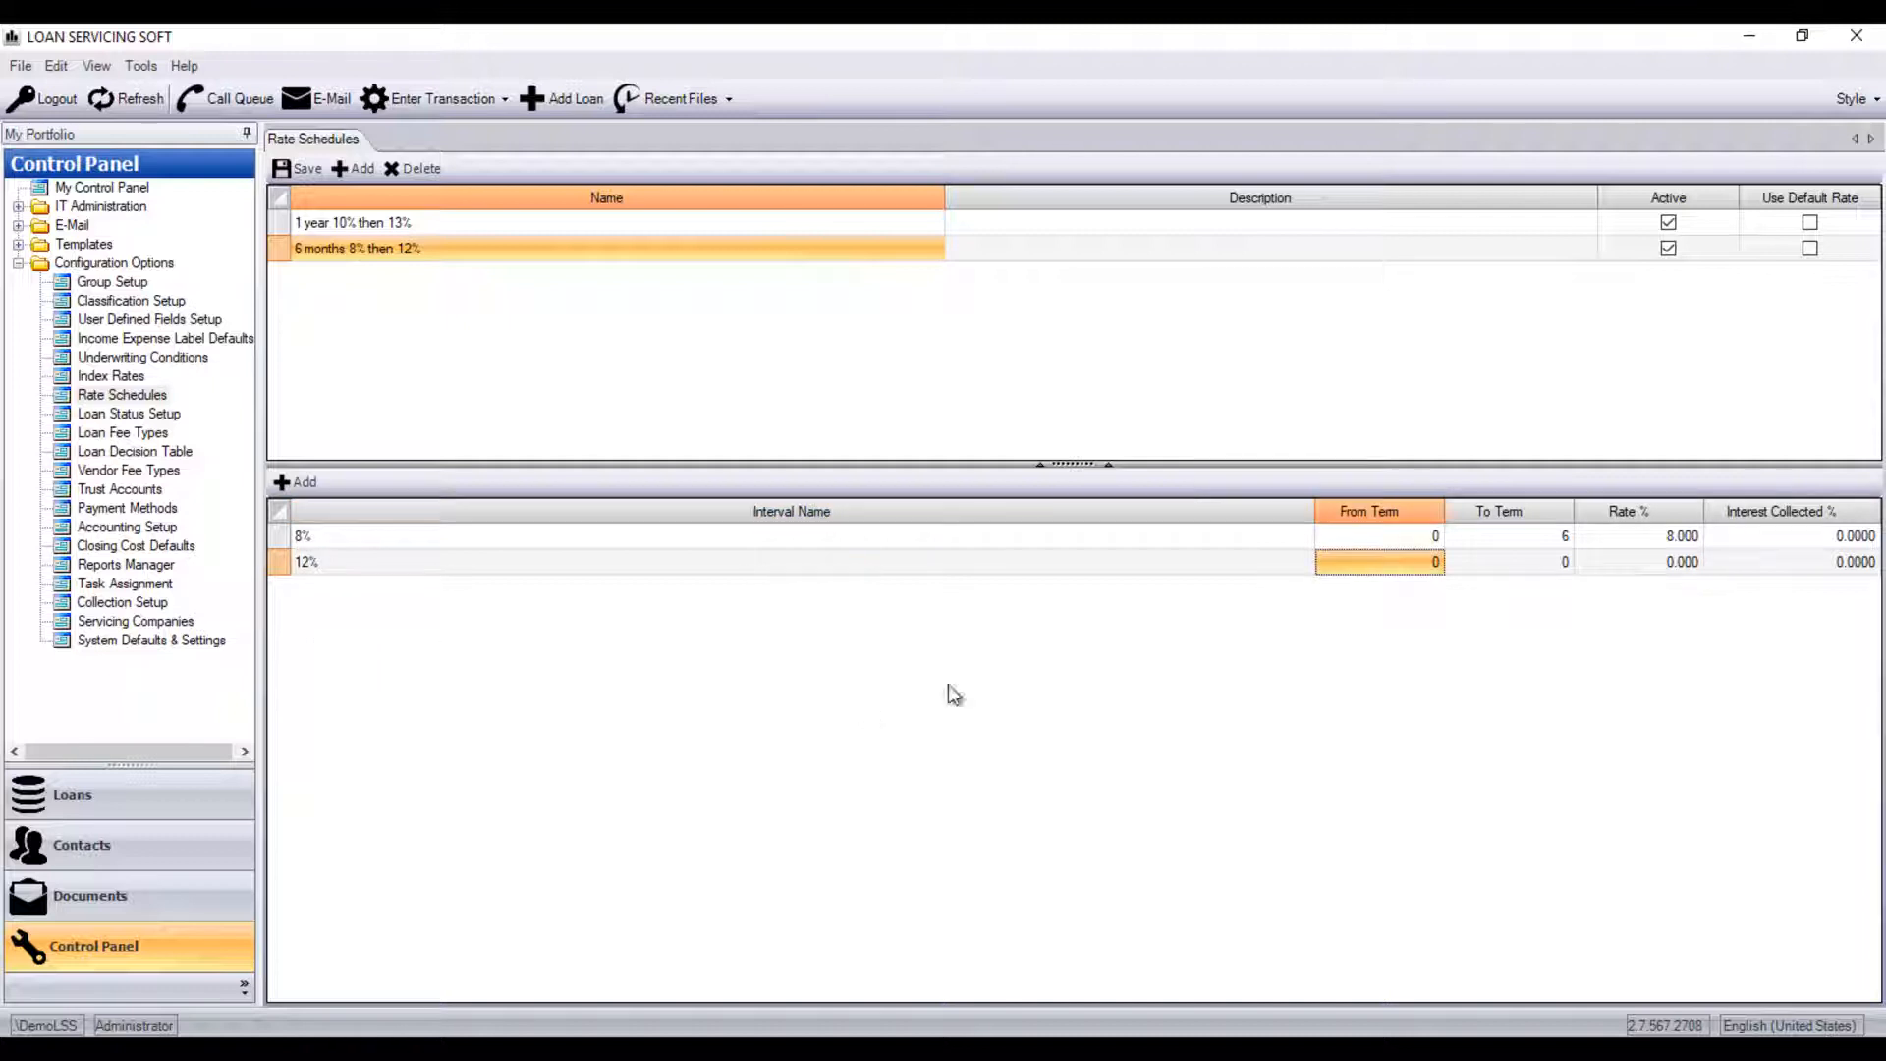
pyautogui.write('7')
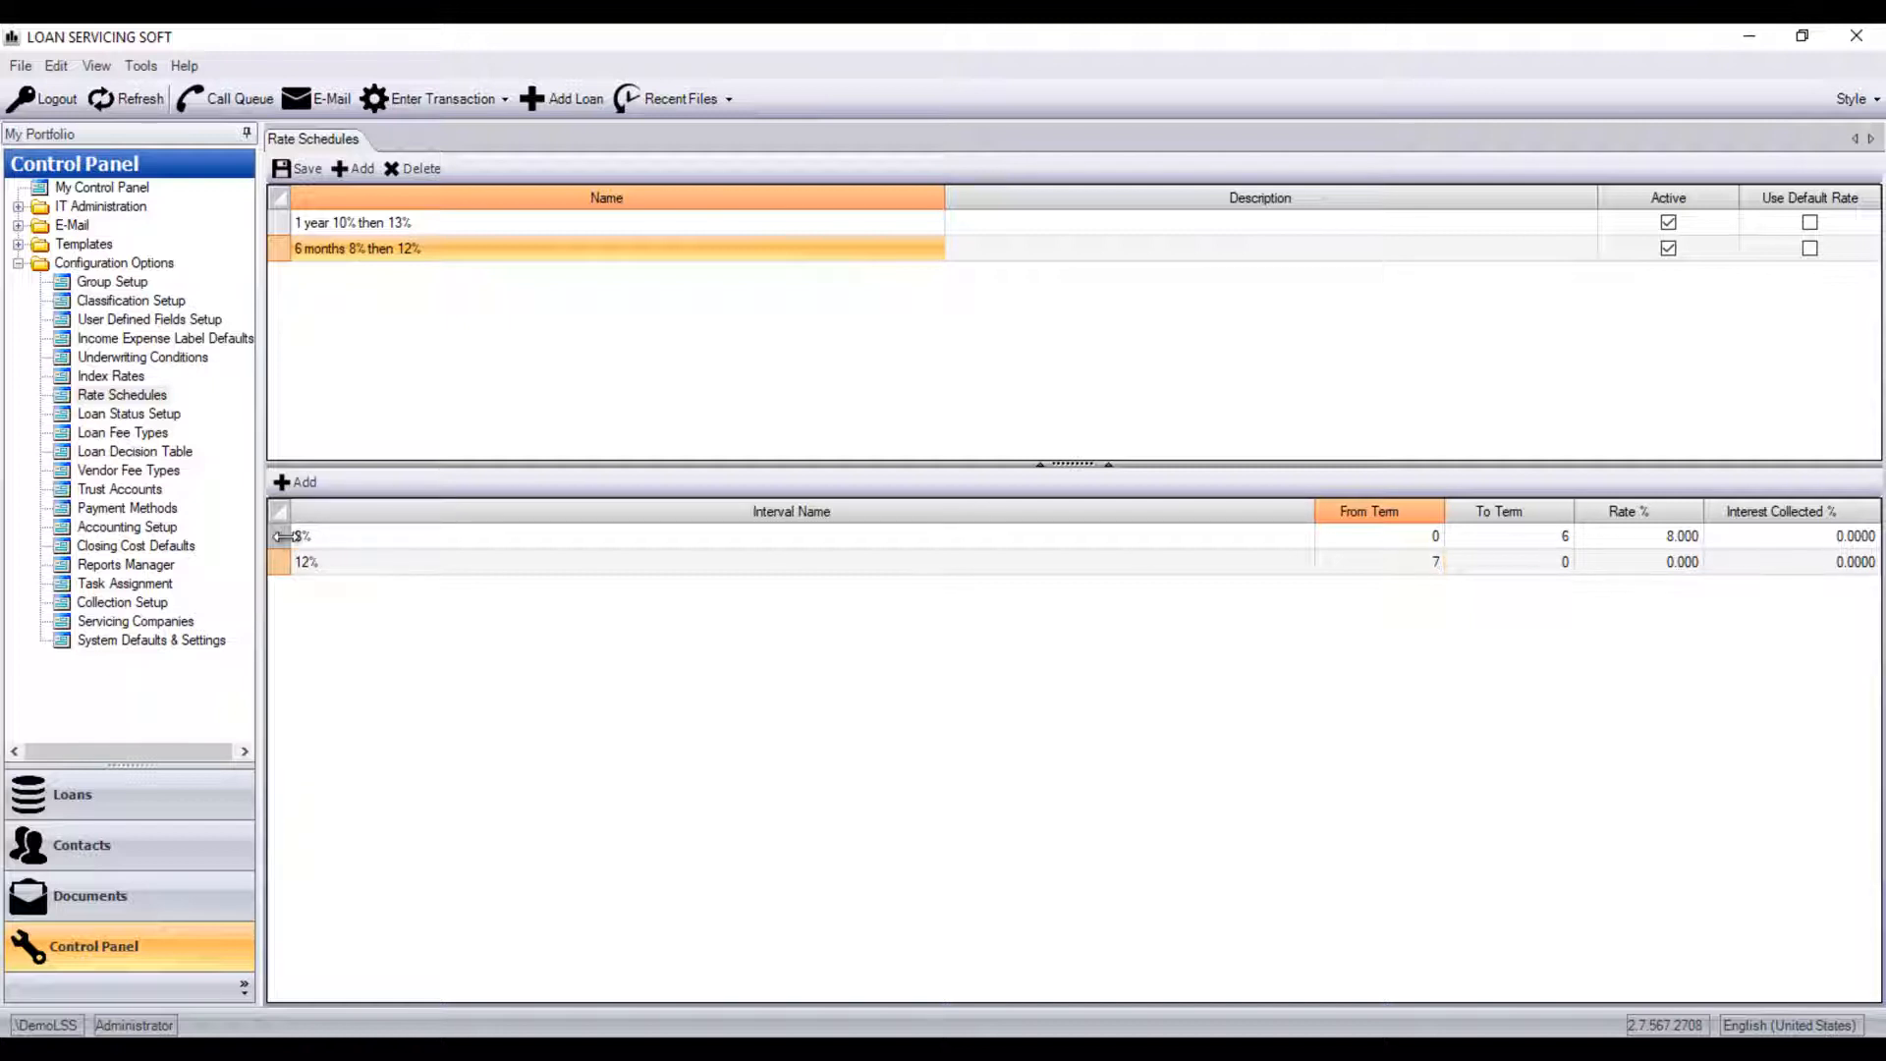
# Set the 12% interval's To Term to 999 and its rate to 12%, and save the rate schedules.
pyautogui.click(1536, 562)
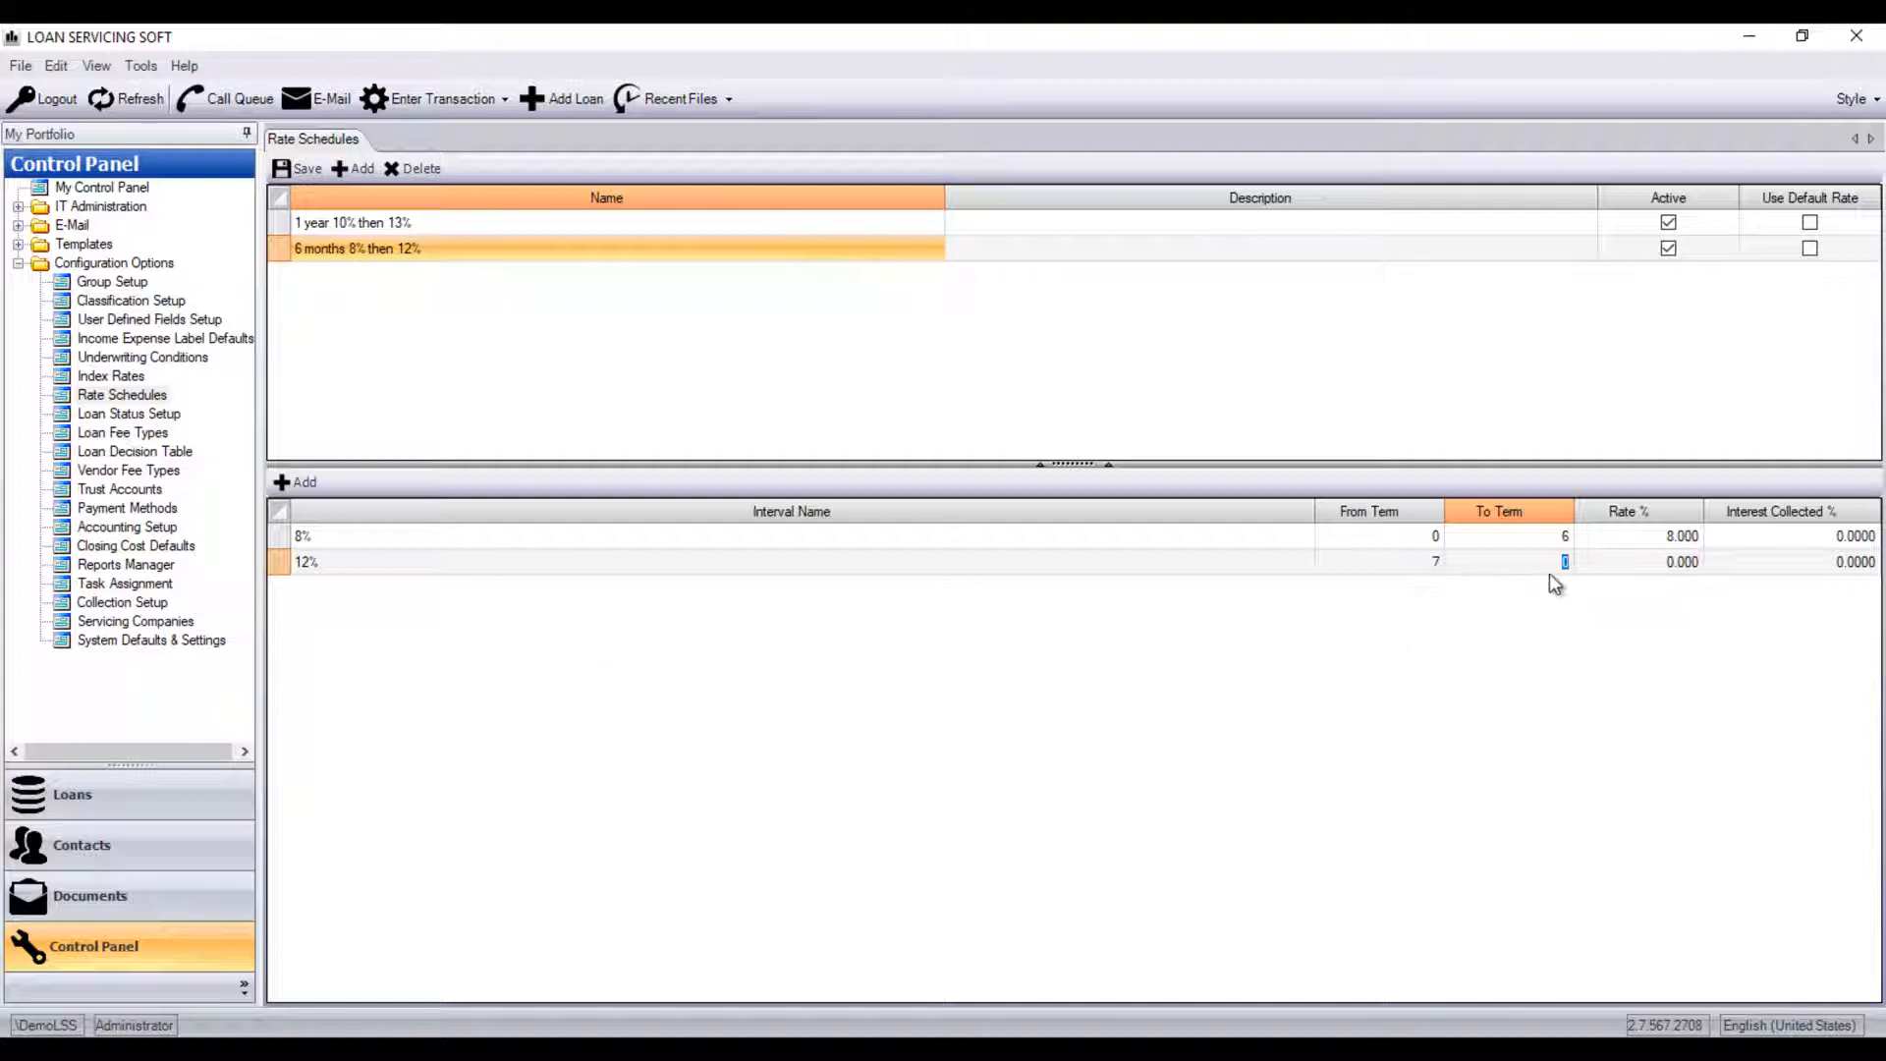
pyautogui.write('999')
pyautogui.press('Tab')
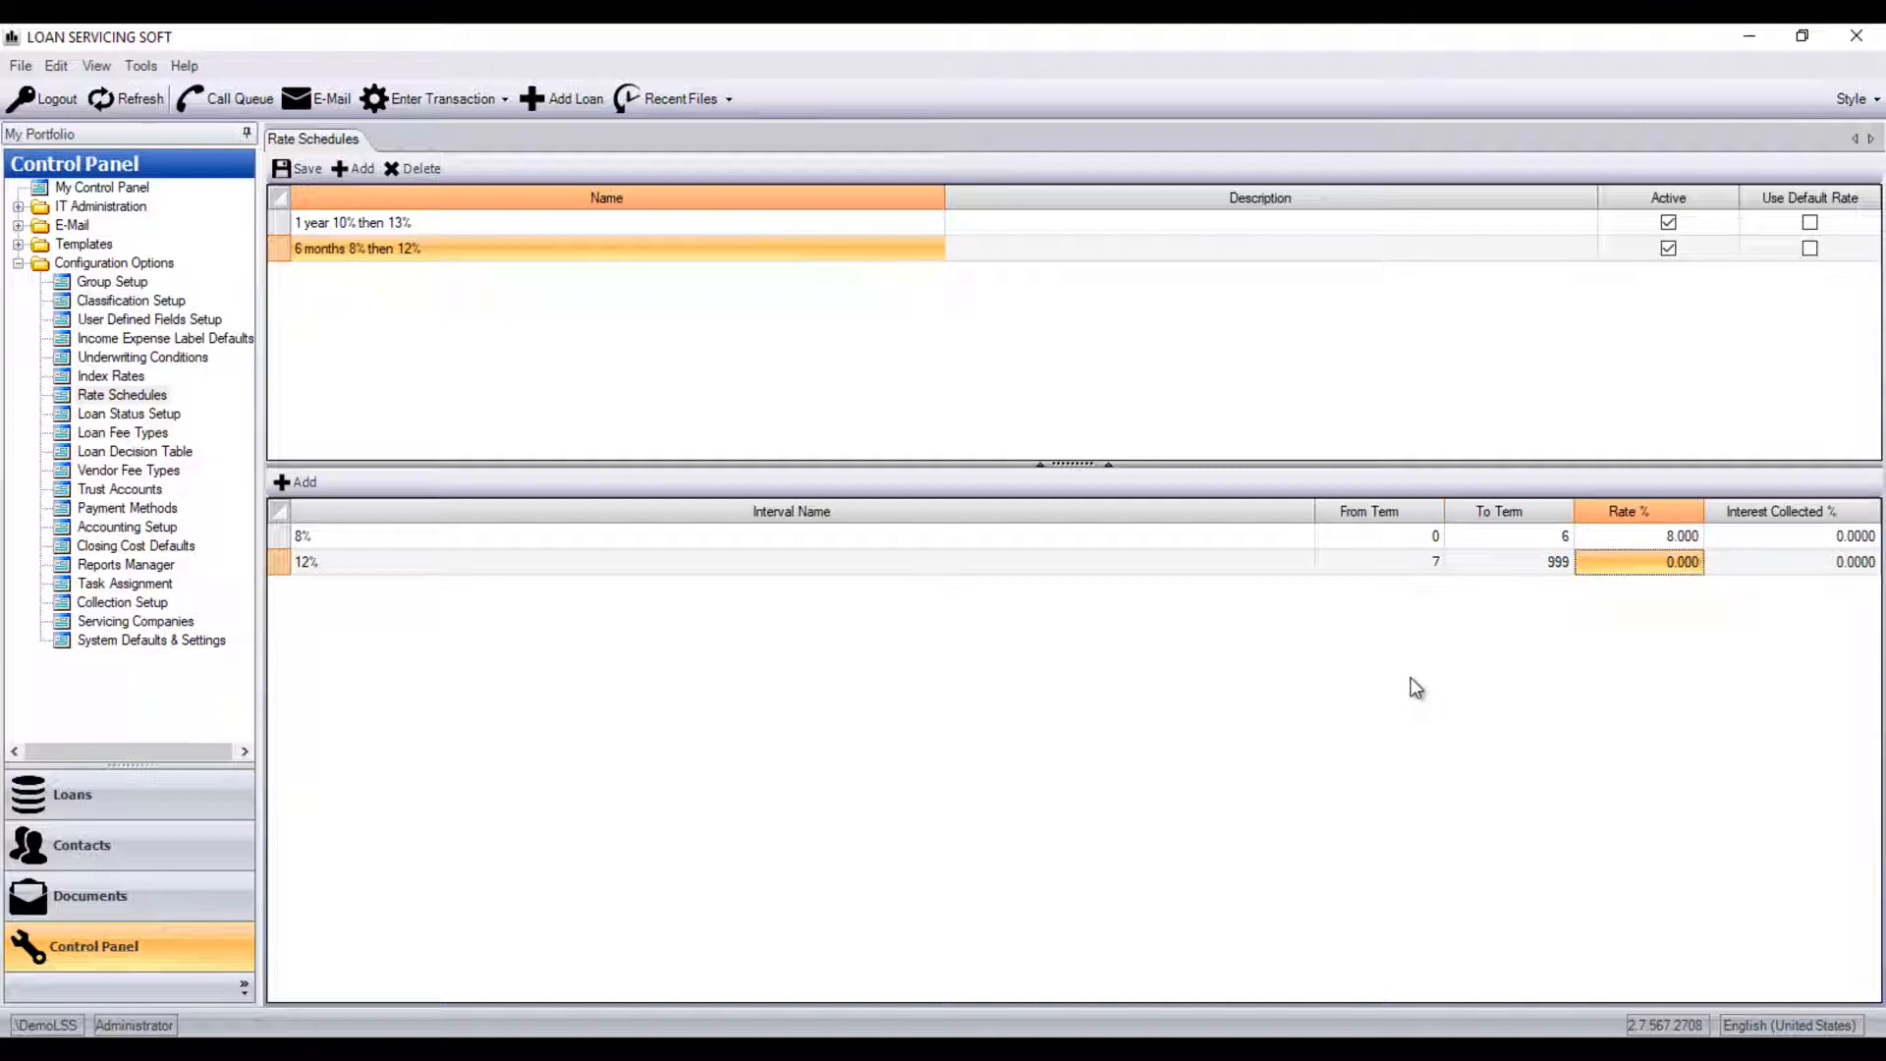
pyautogui.click(1667, 562)
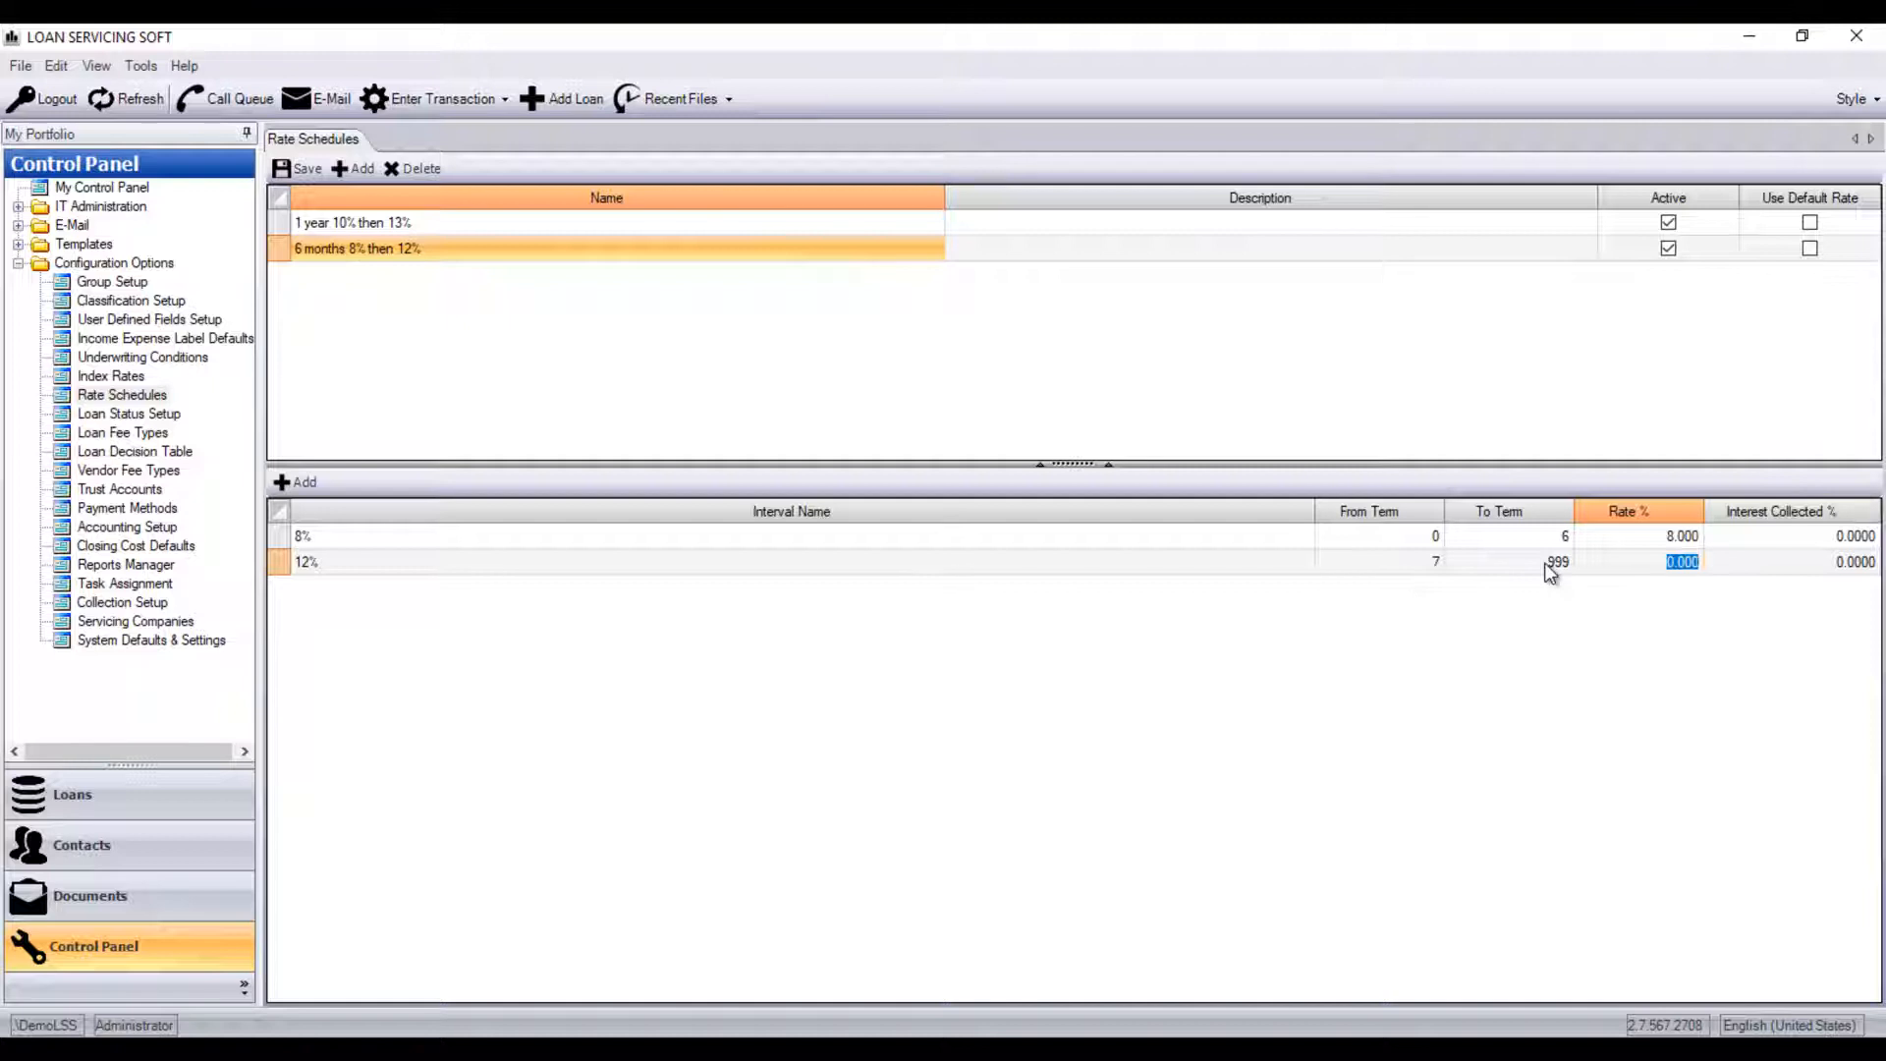
pyautogui.click(1660, 561)
pyautogui.moveTo(1661, 561); pyautogui.dragTo(1698, 562)
pyautogui.click(1719, 564)
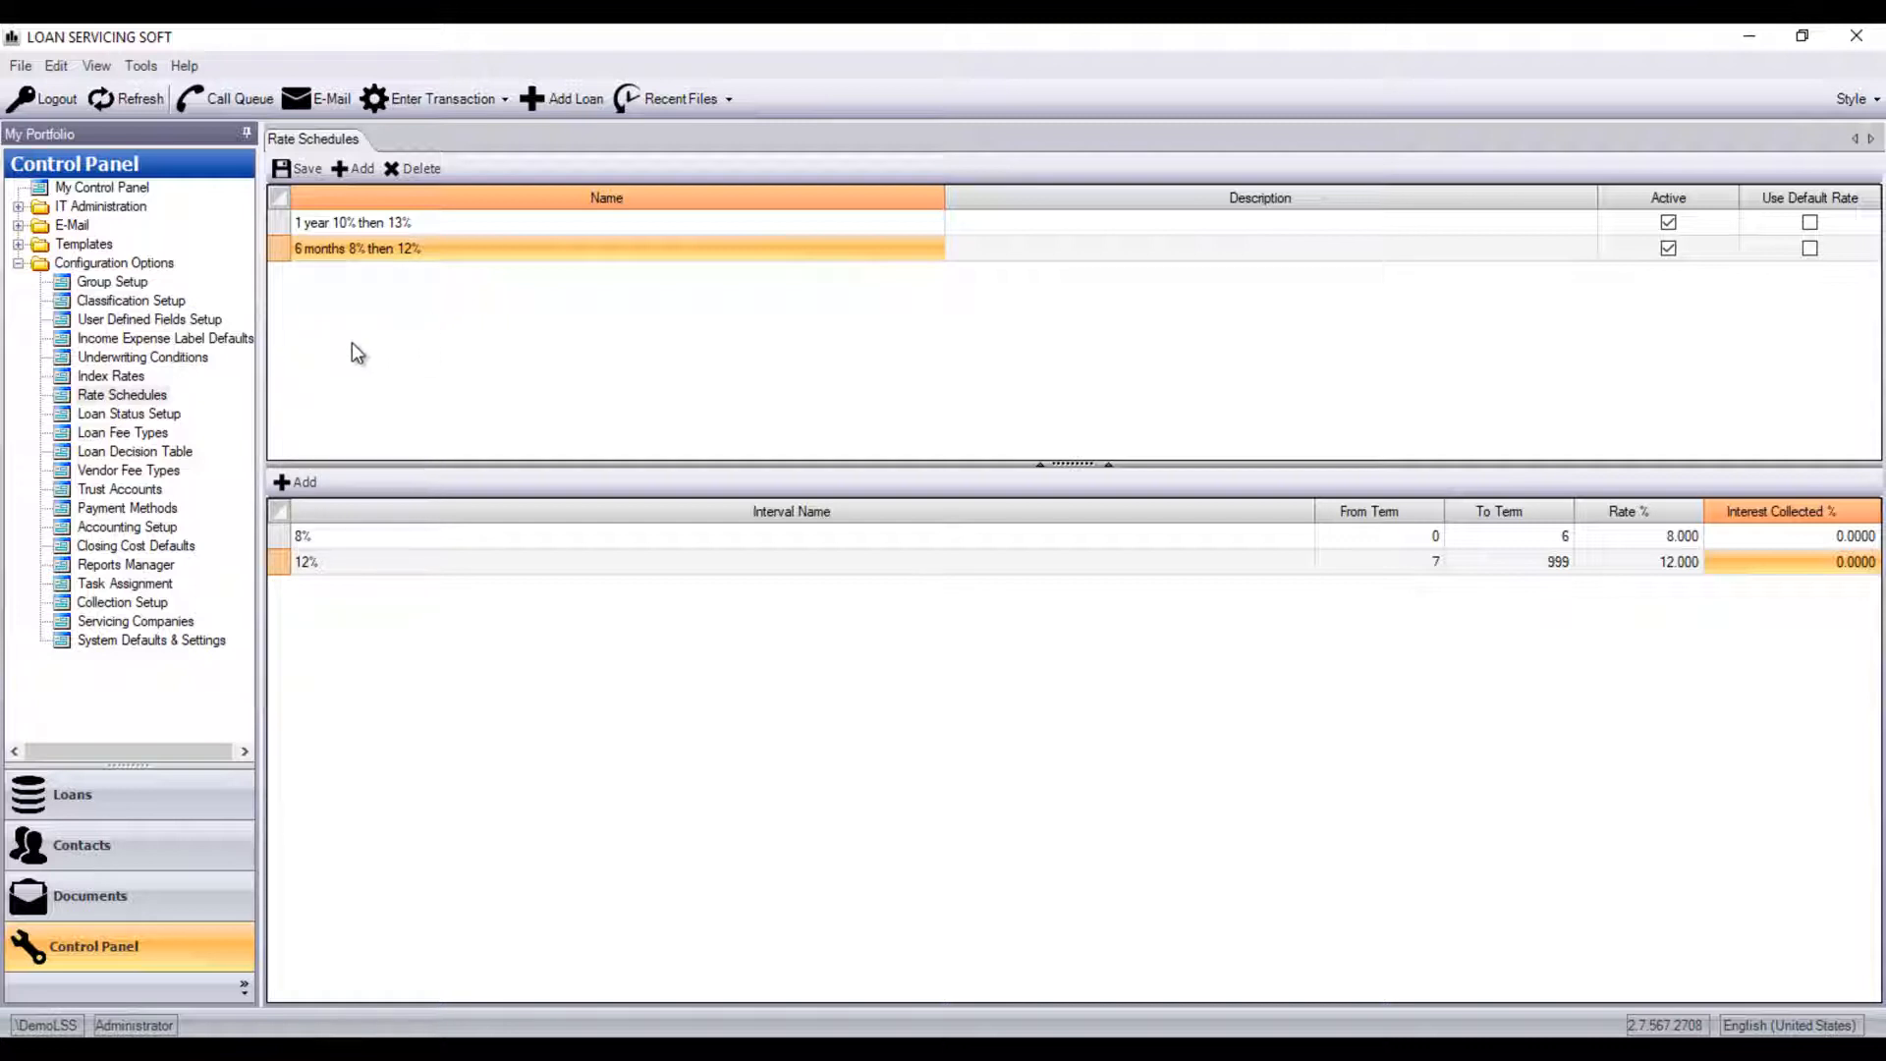
pyautogui.click(295, 172)
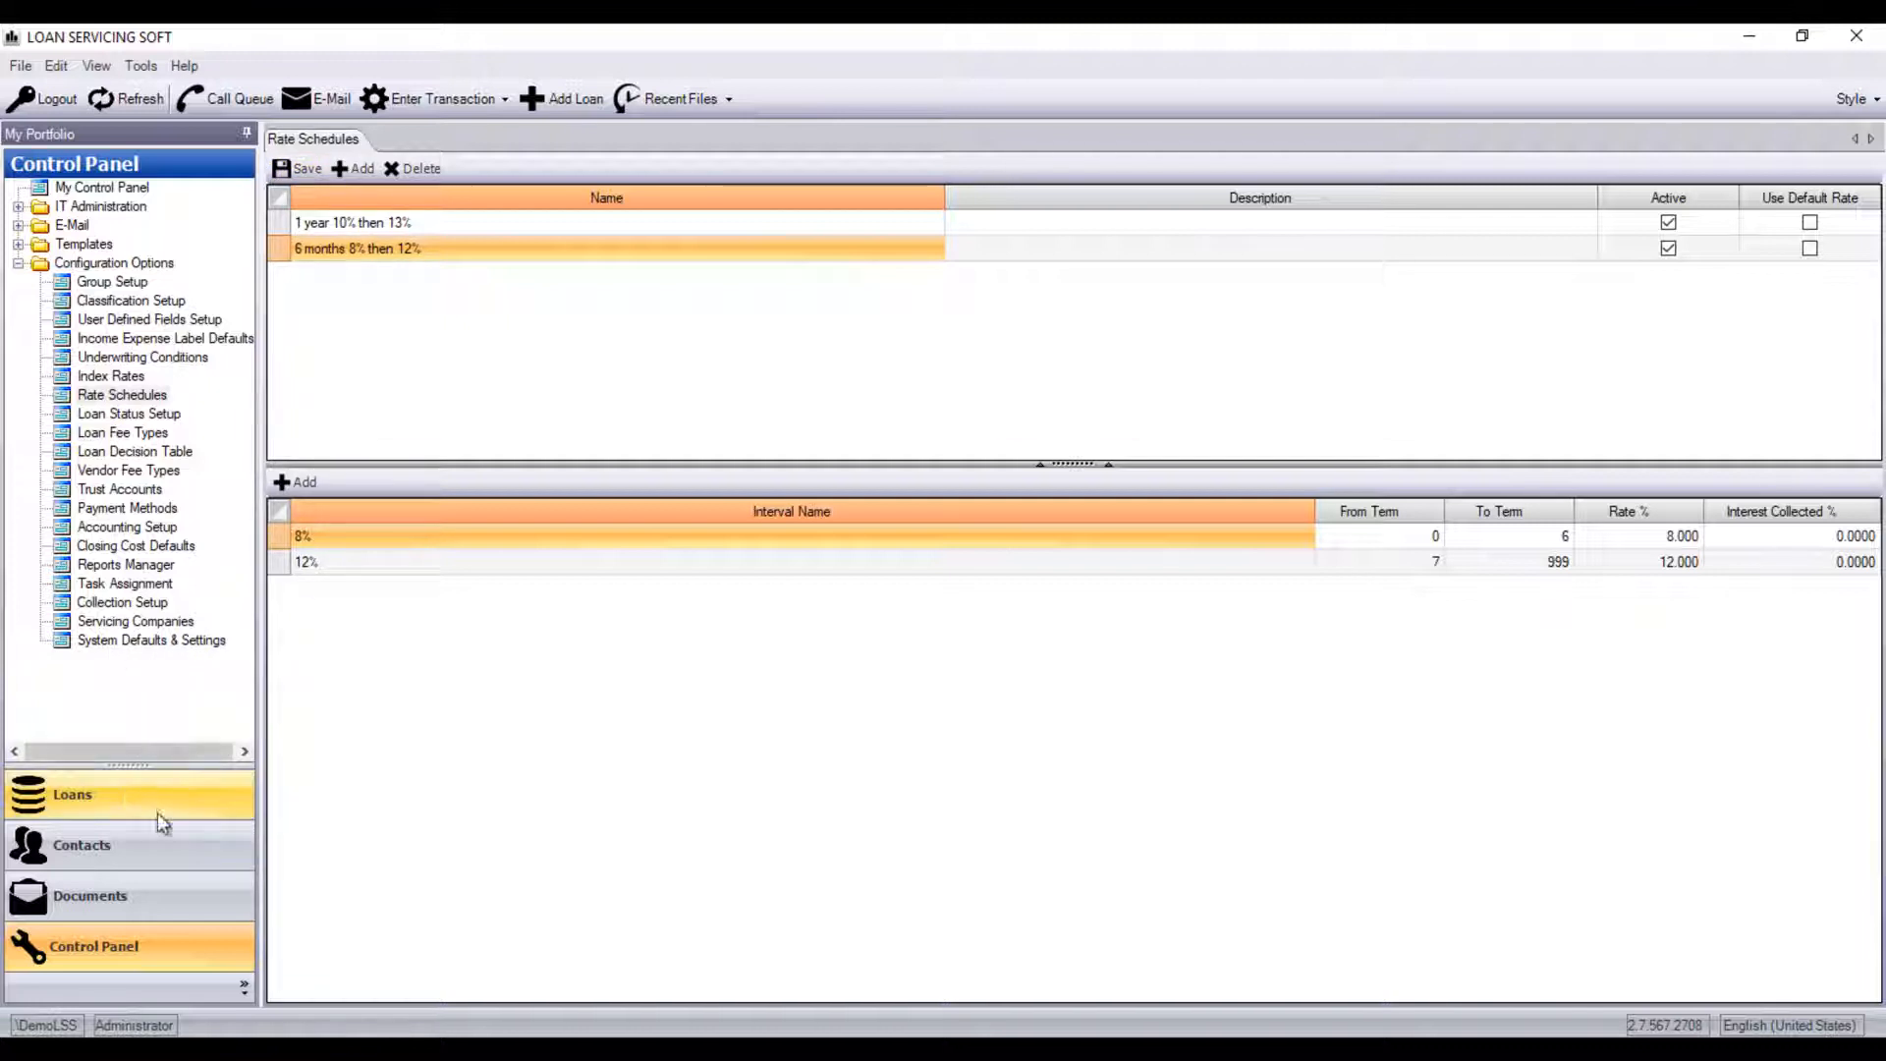
# Switch to the loans list and create a new loan using manual entry.
pyautogui.click(124, 794)
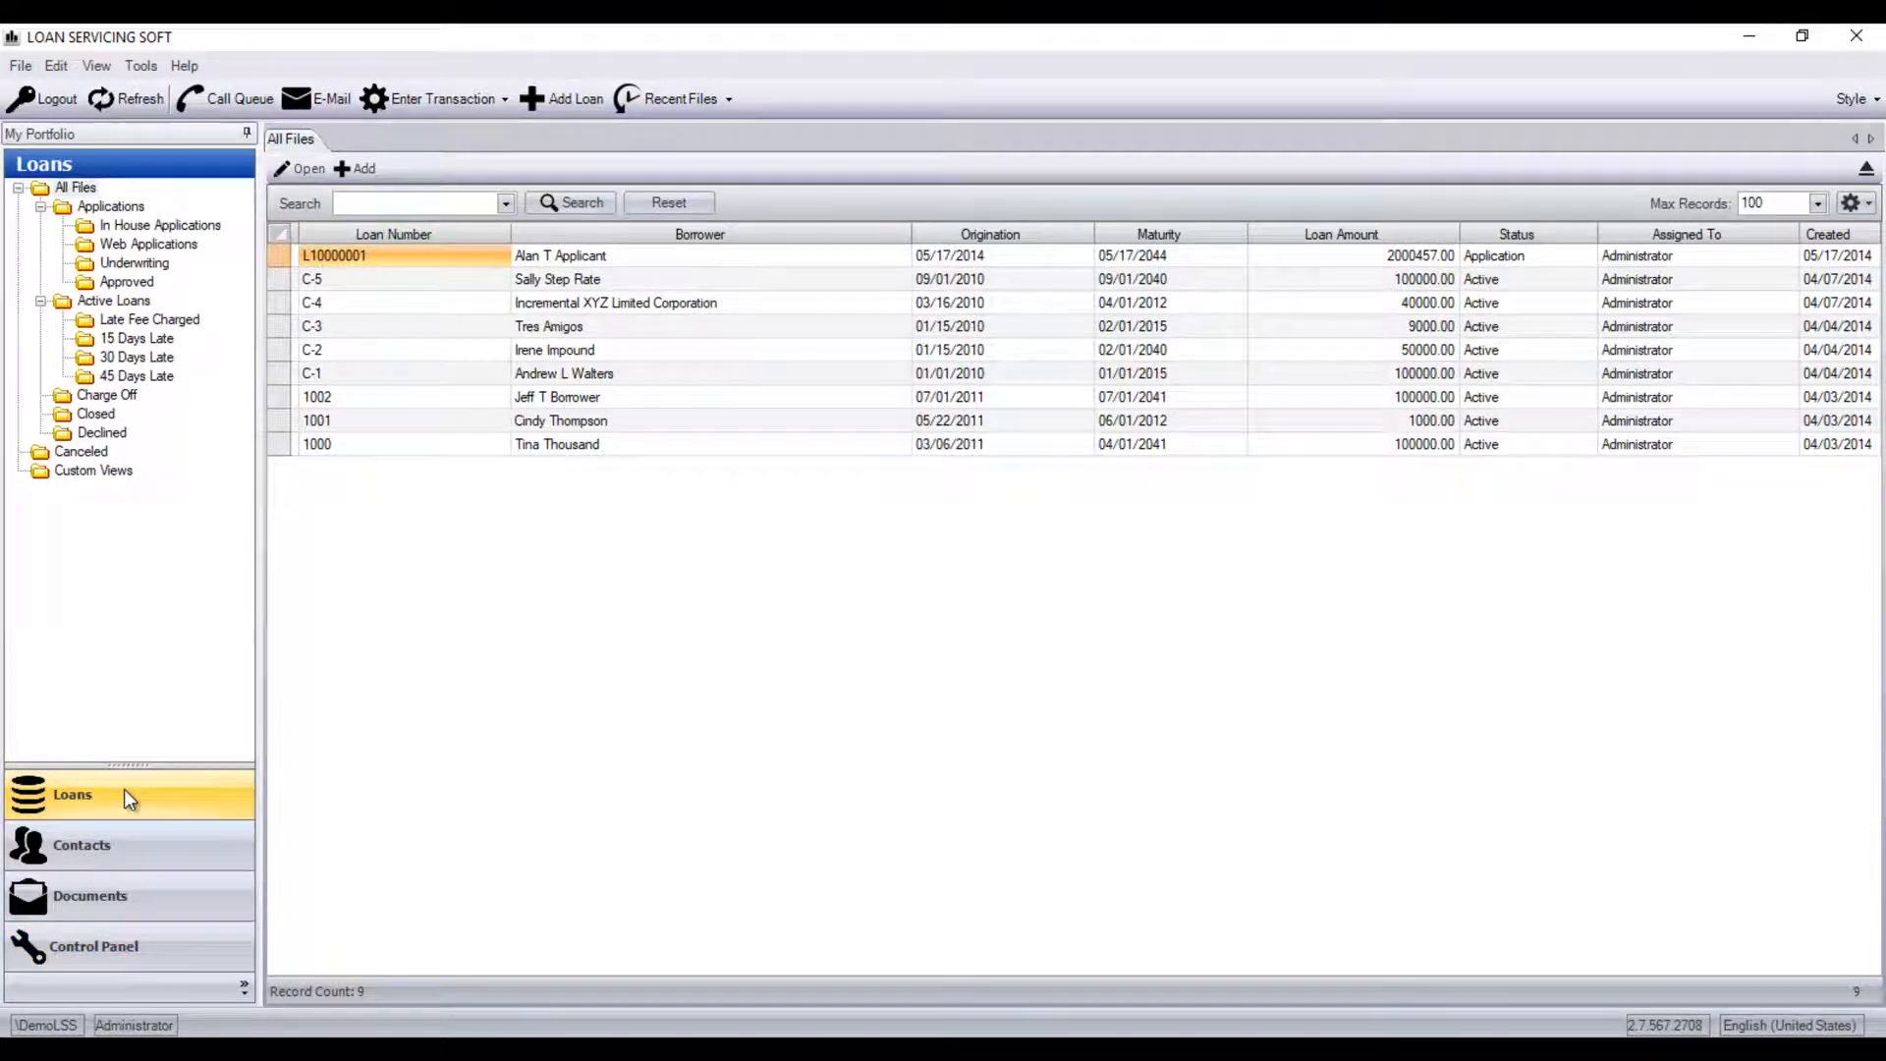
pyautogui.click(565, 100)
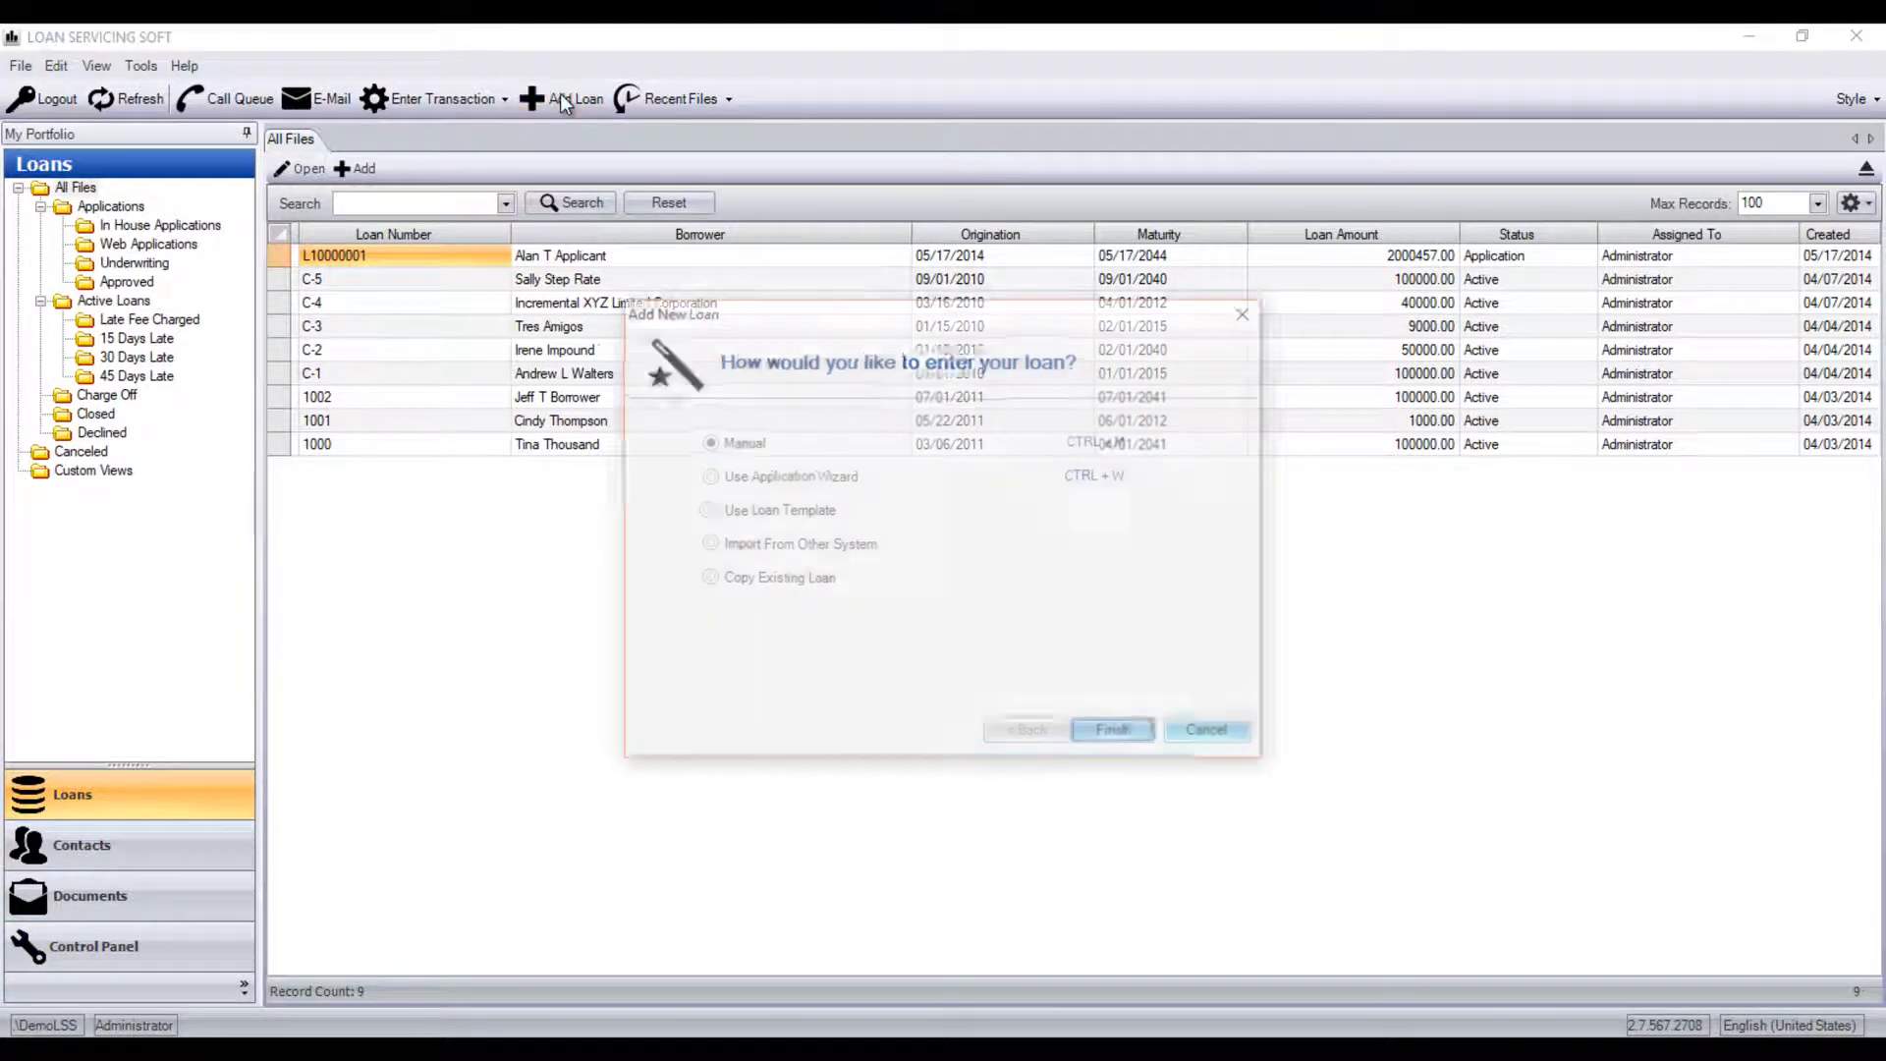
pyautogui.click(1116, 734)
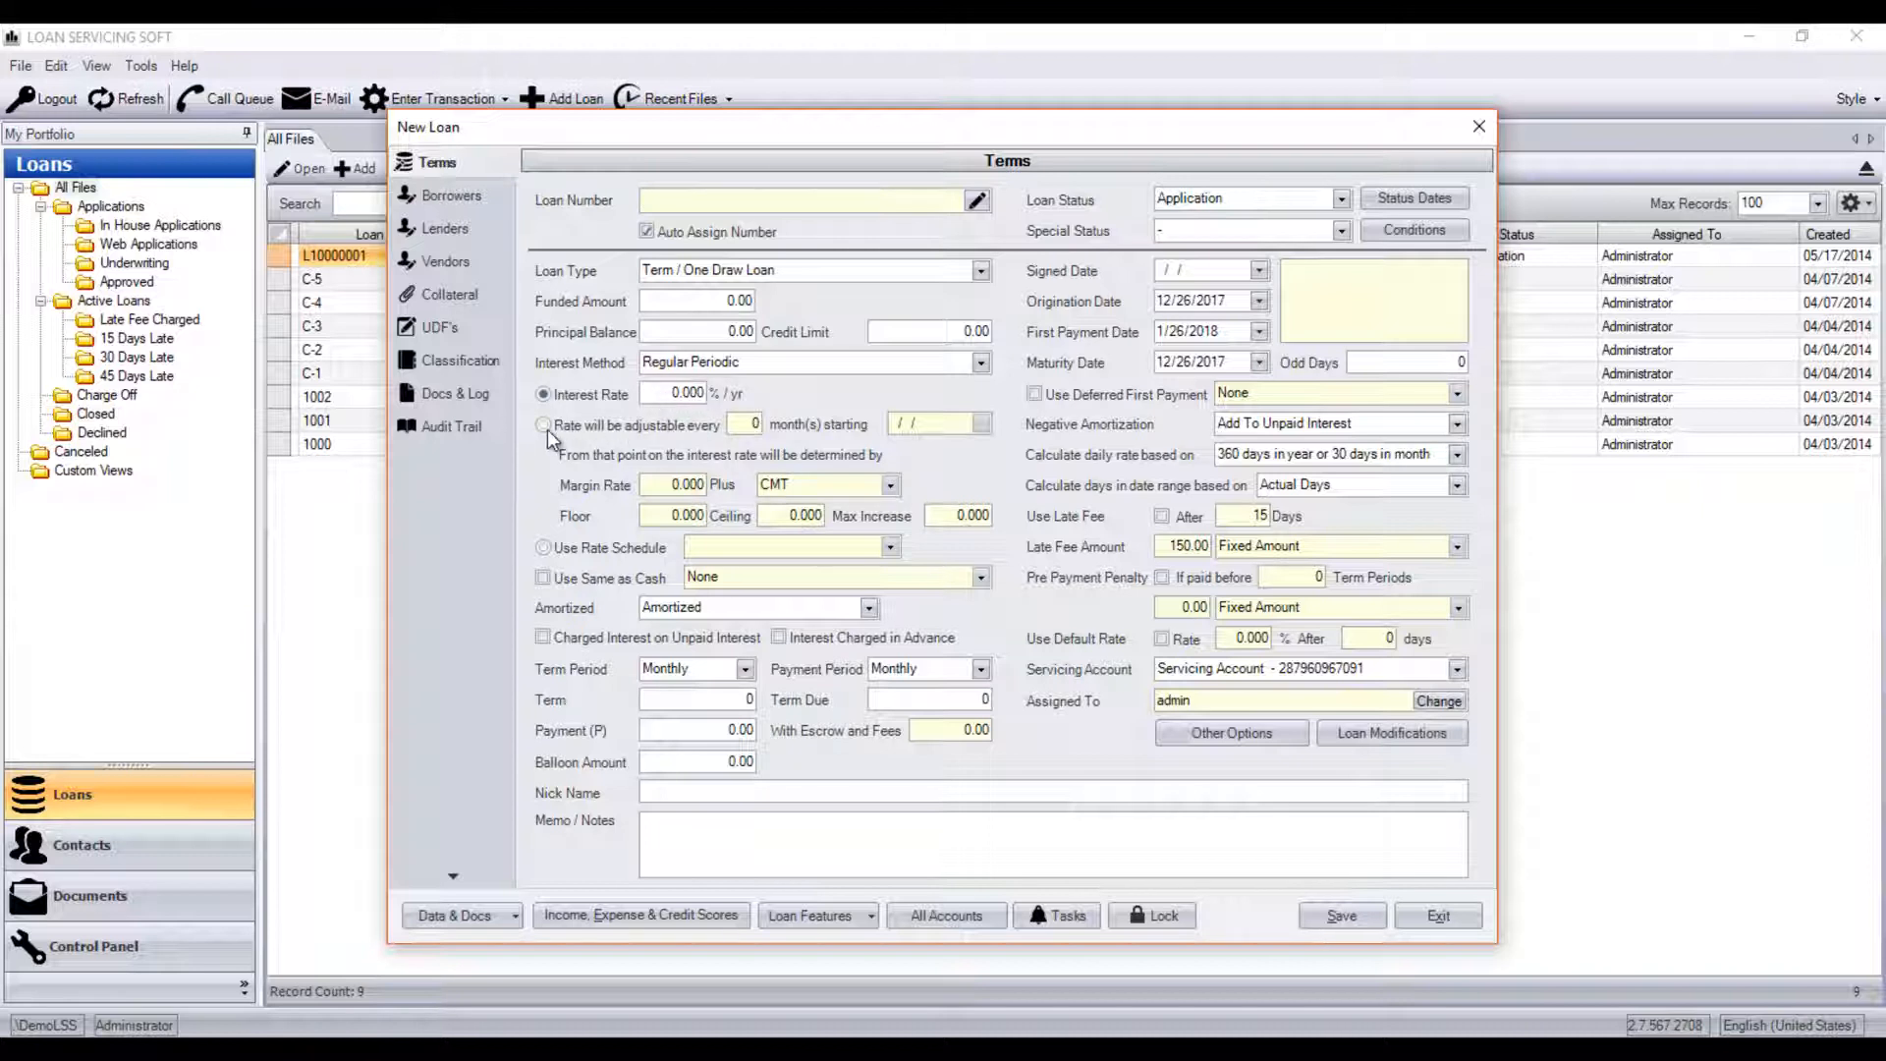
# Set the new loan to use a rate schedule, choose Custom Schedule, and view its configuration without adding intervals.
pyautogui.click(543, 548)
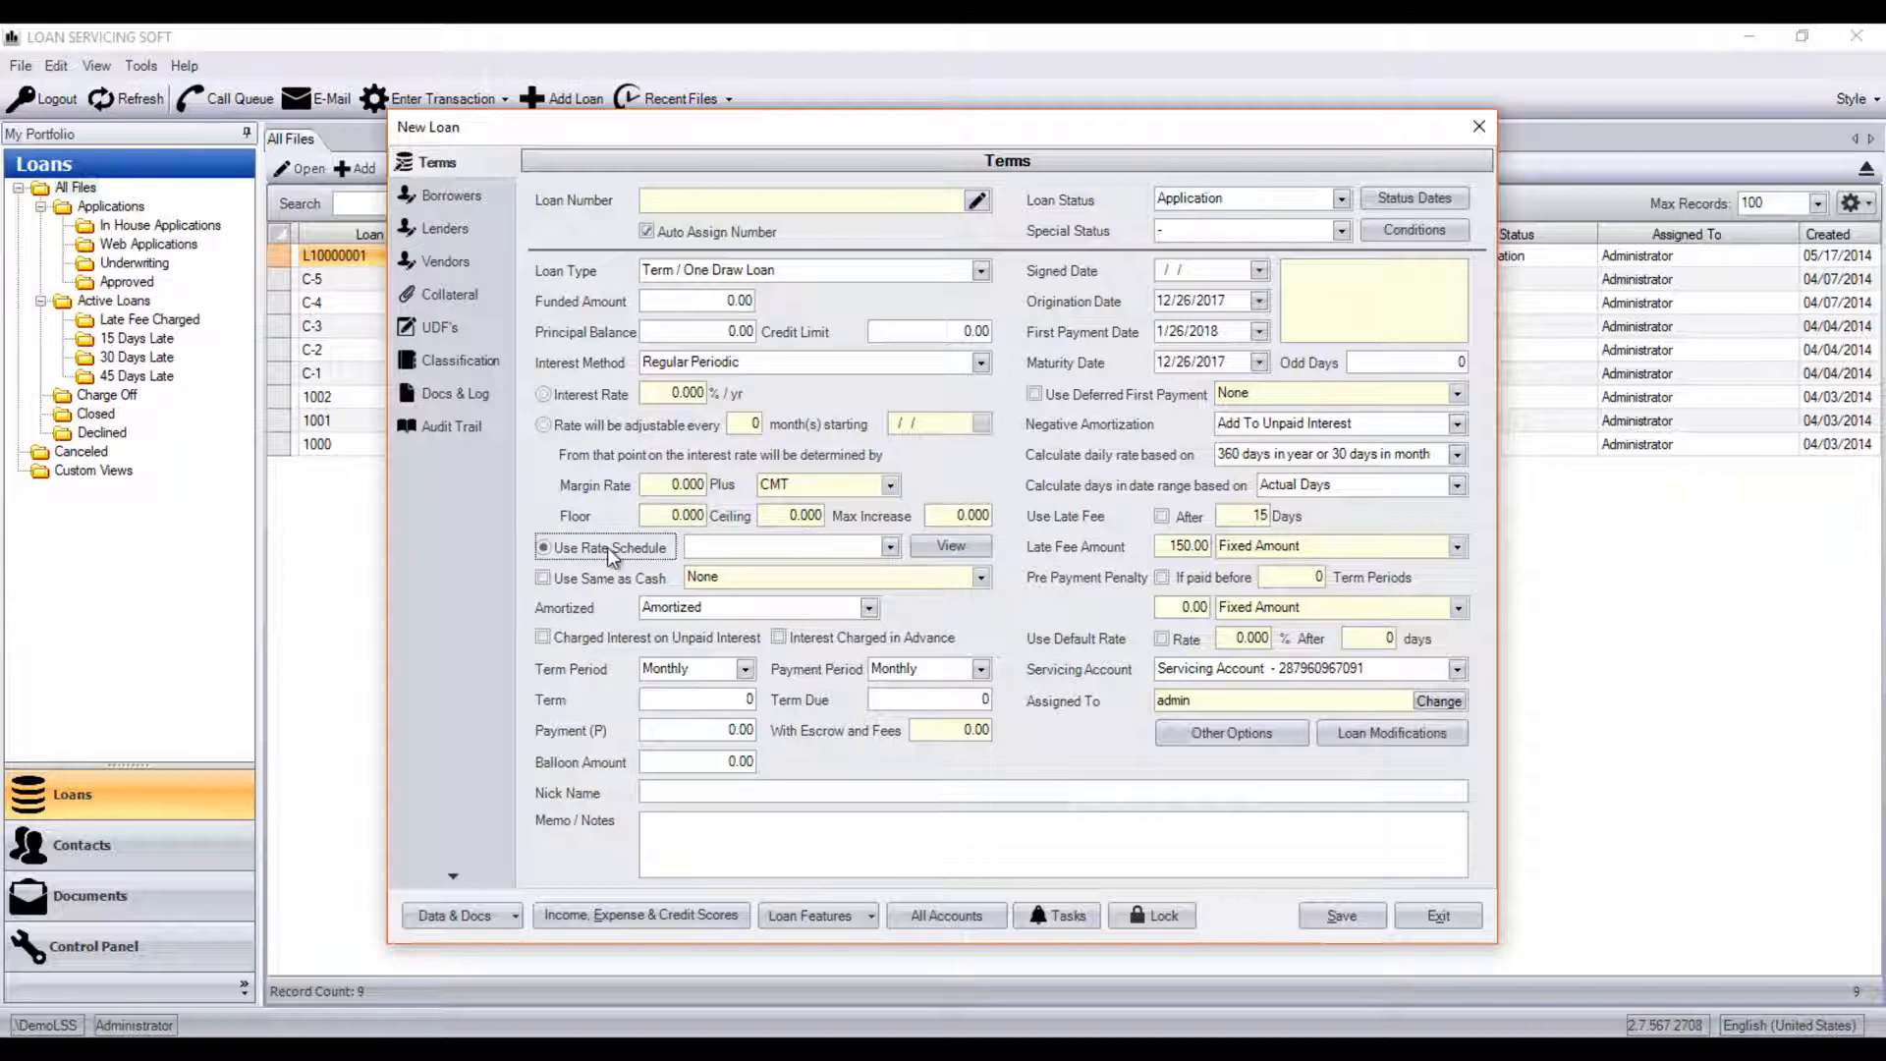
pyautogui.click(893, 547)
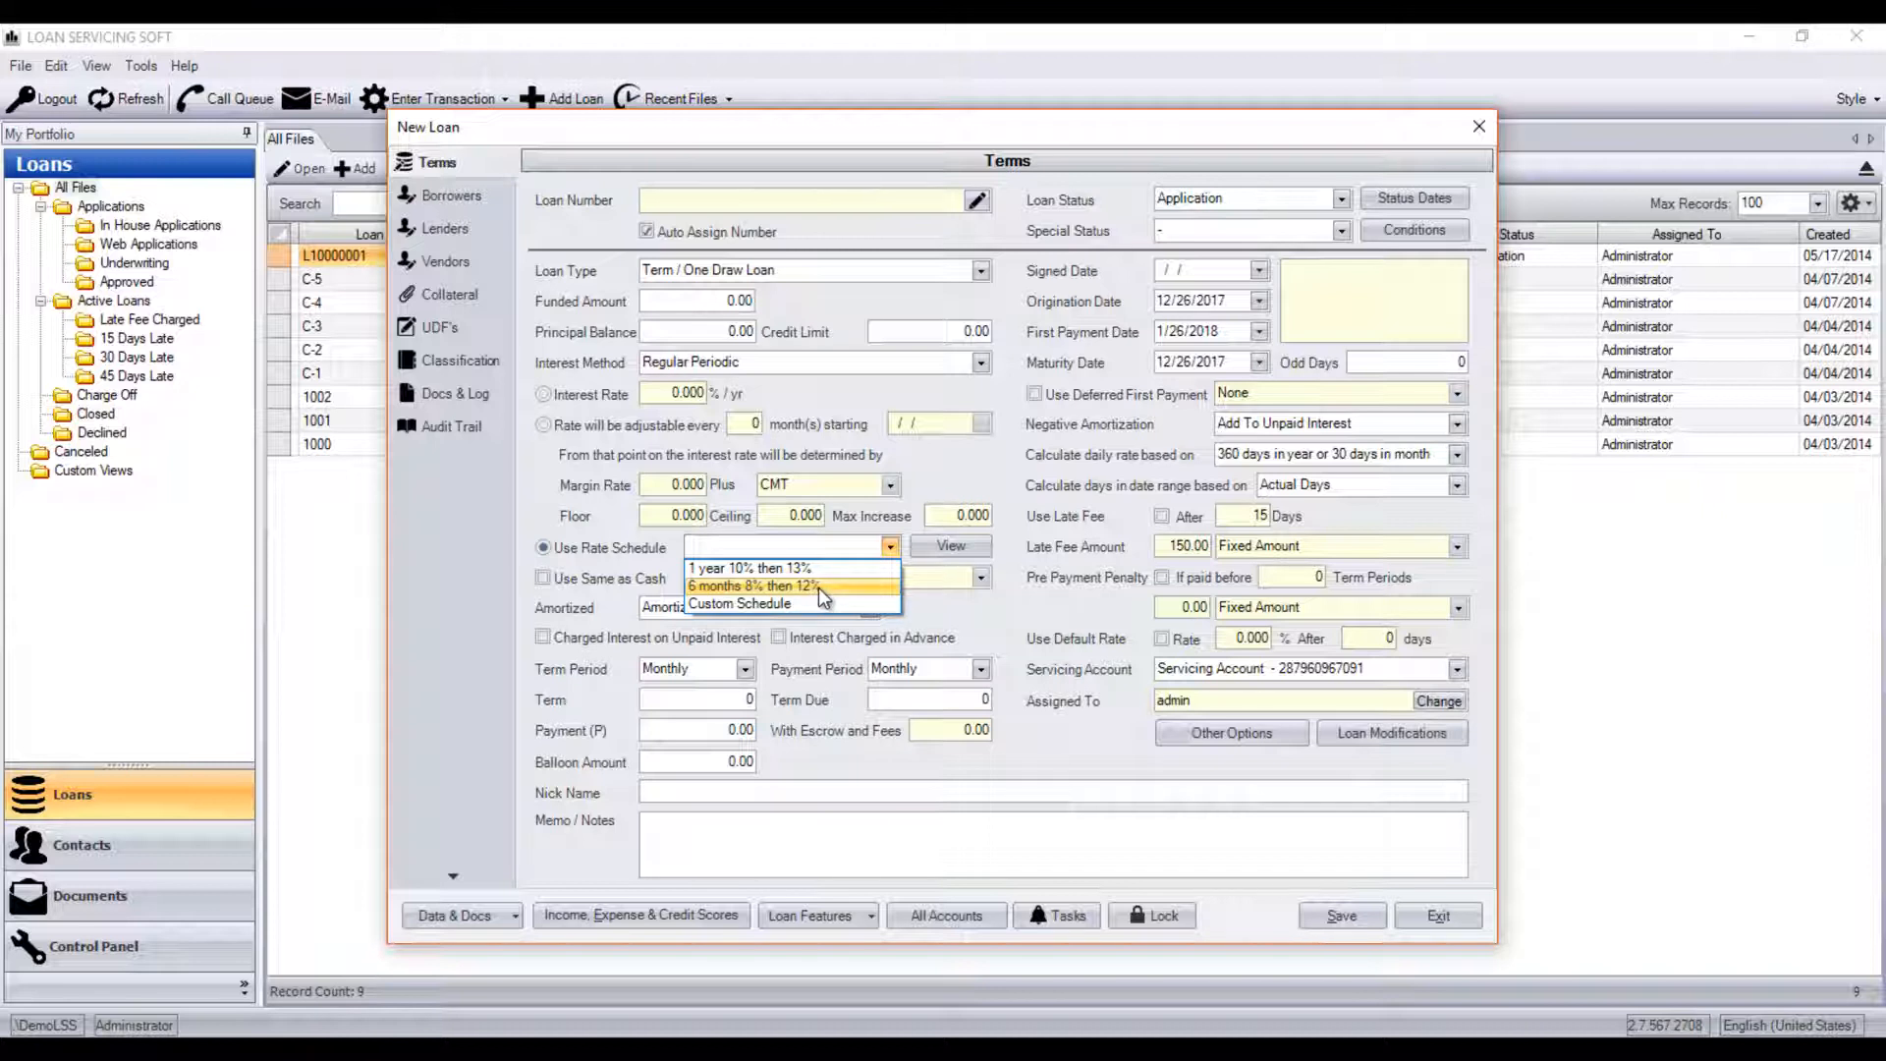
pyautogui.click(776, 607)
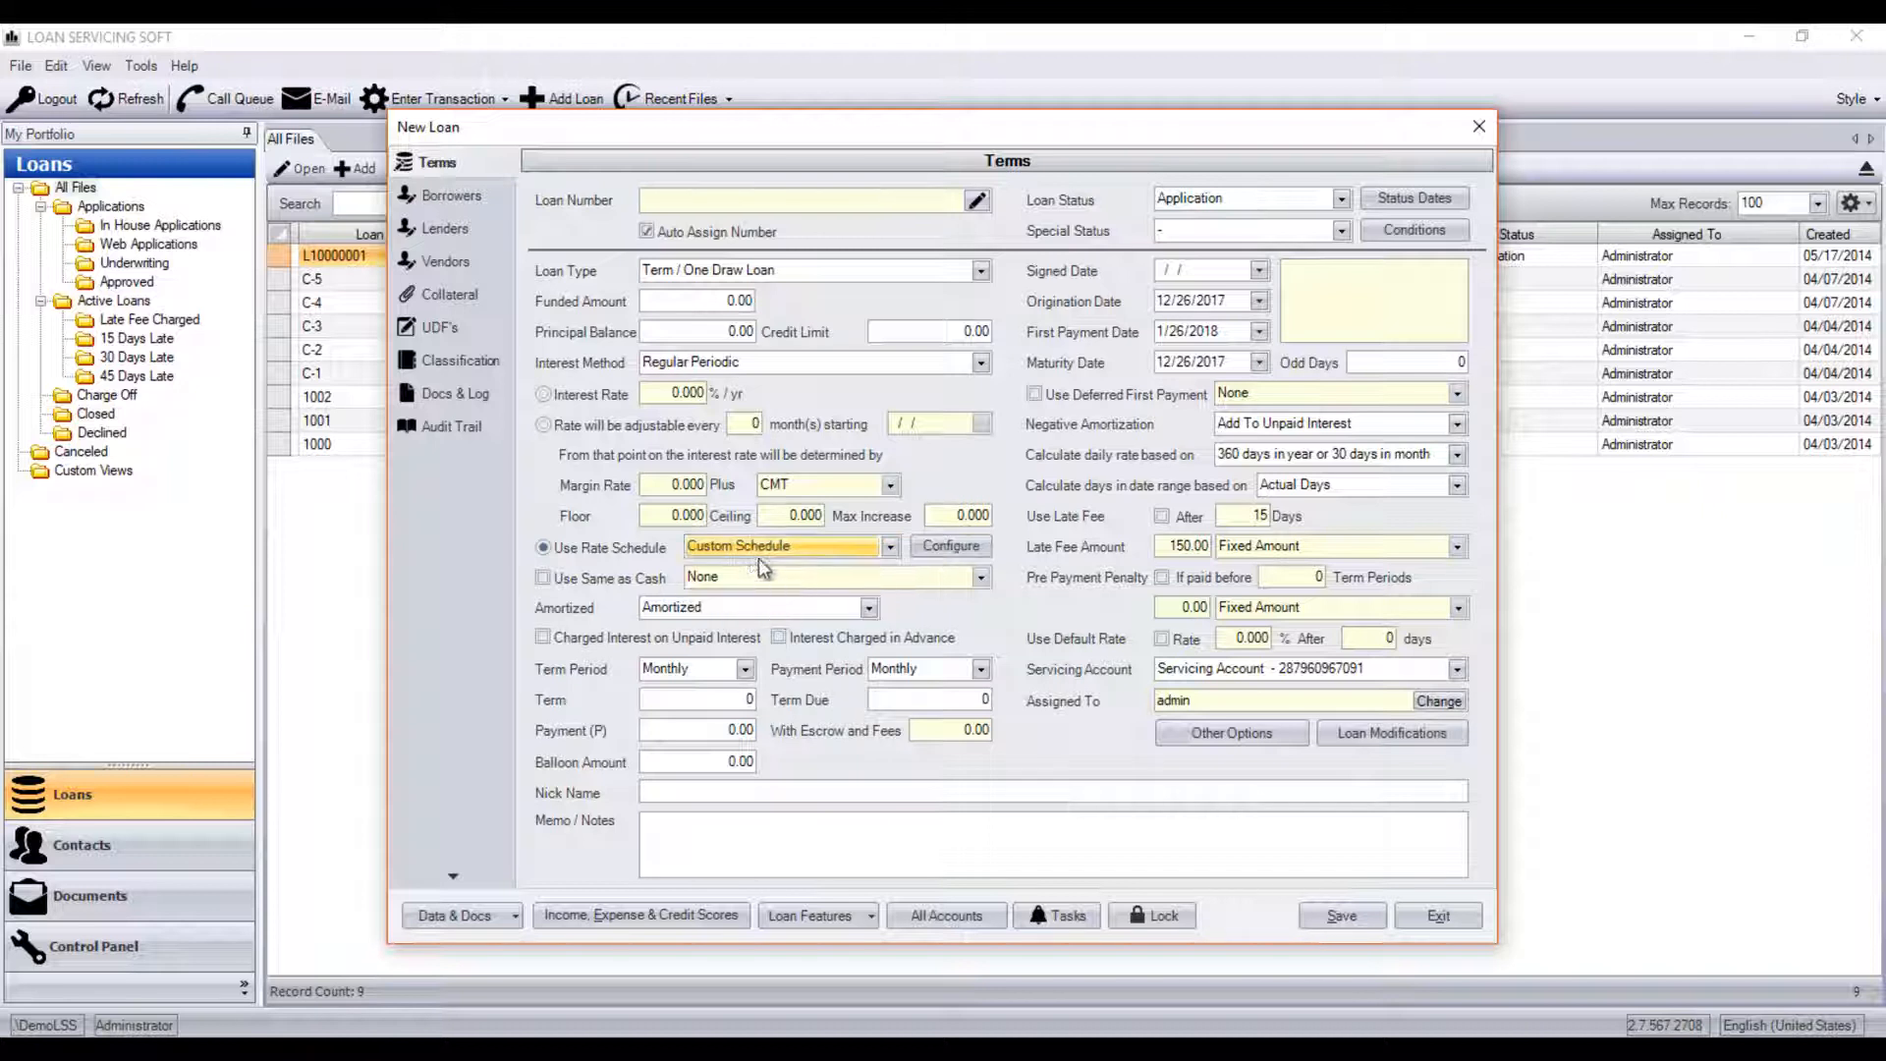
pyautogui.click(889, 547)
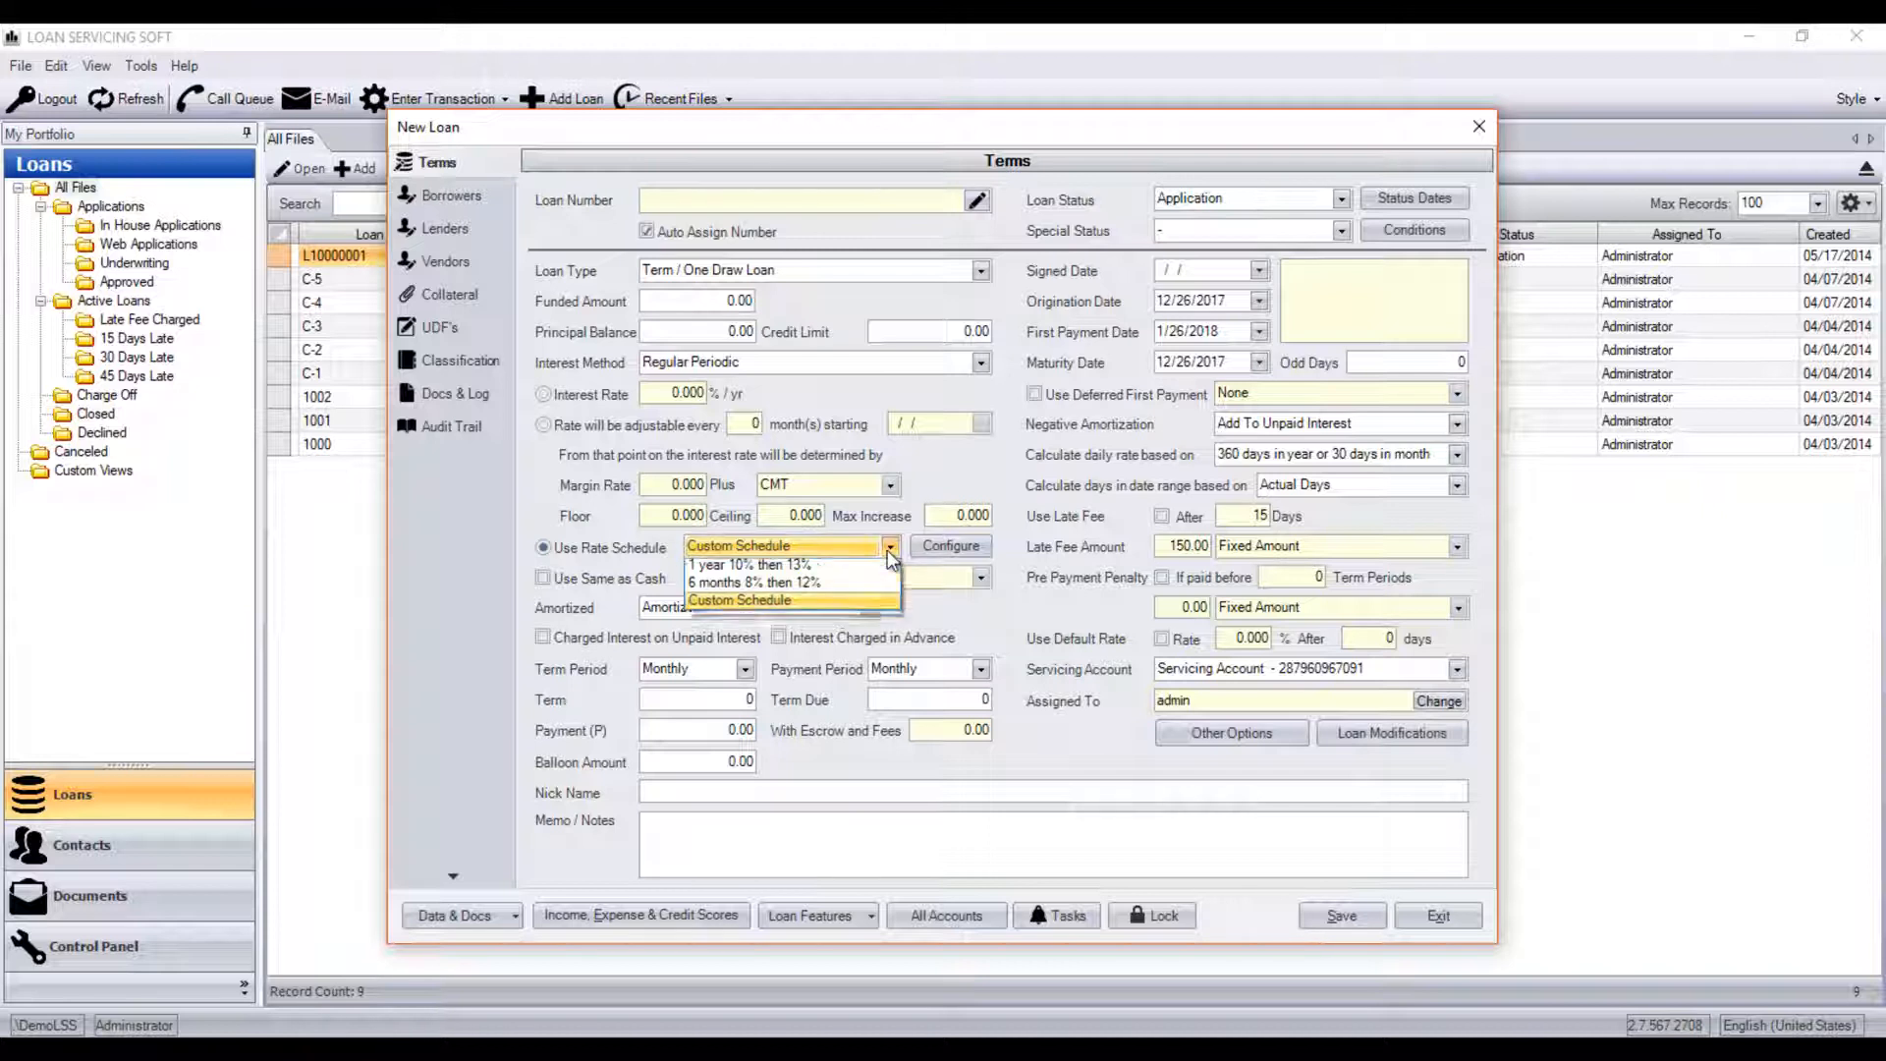
pyautogui.click(763, 601)
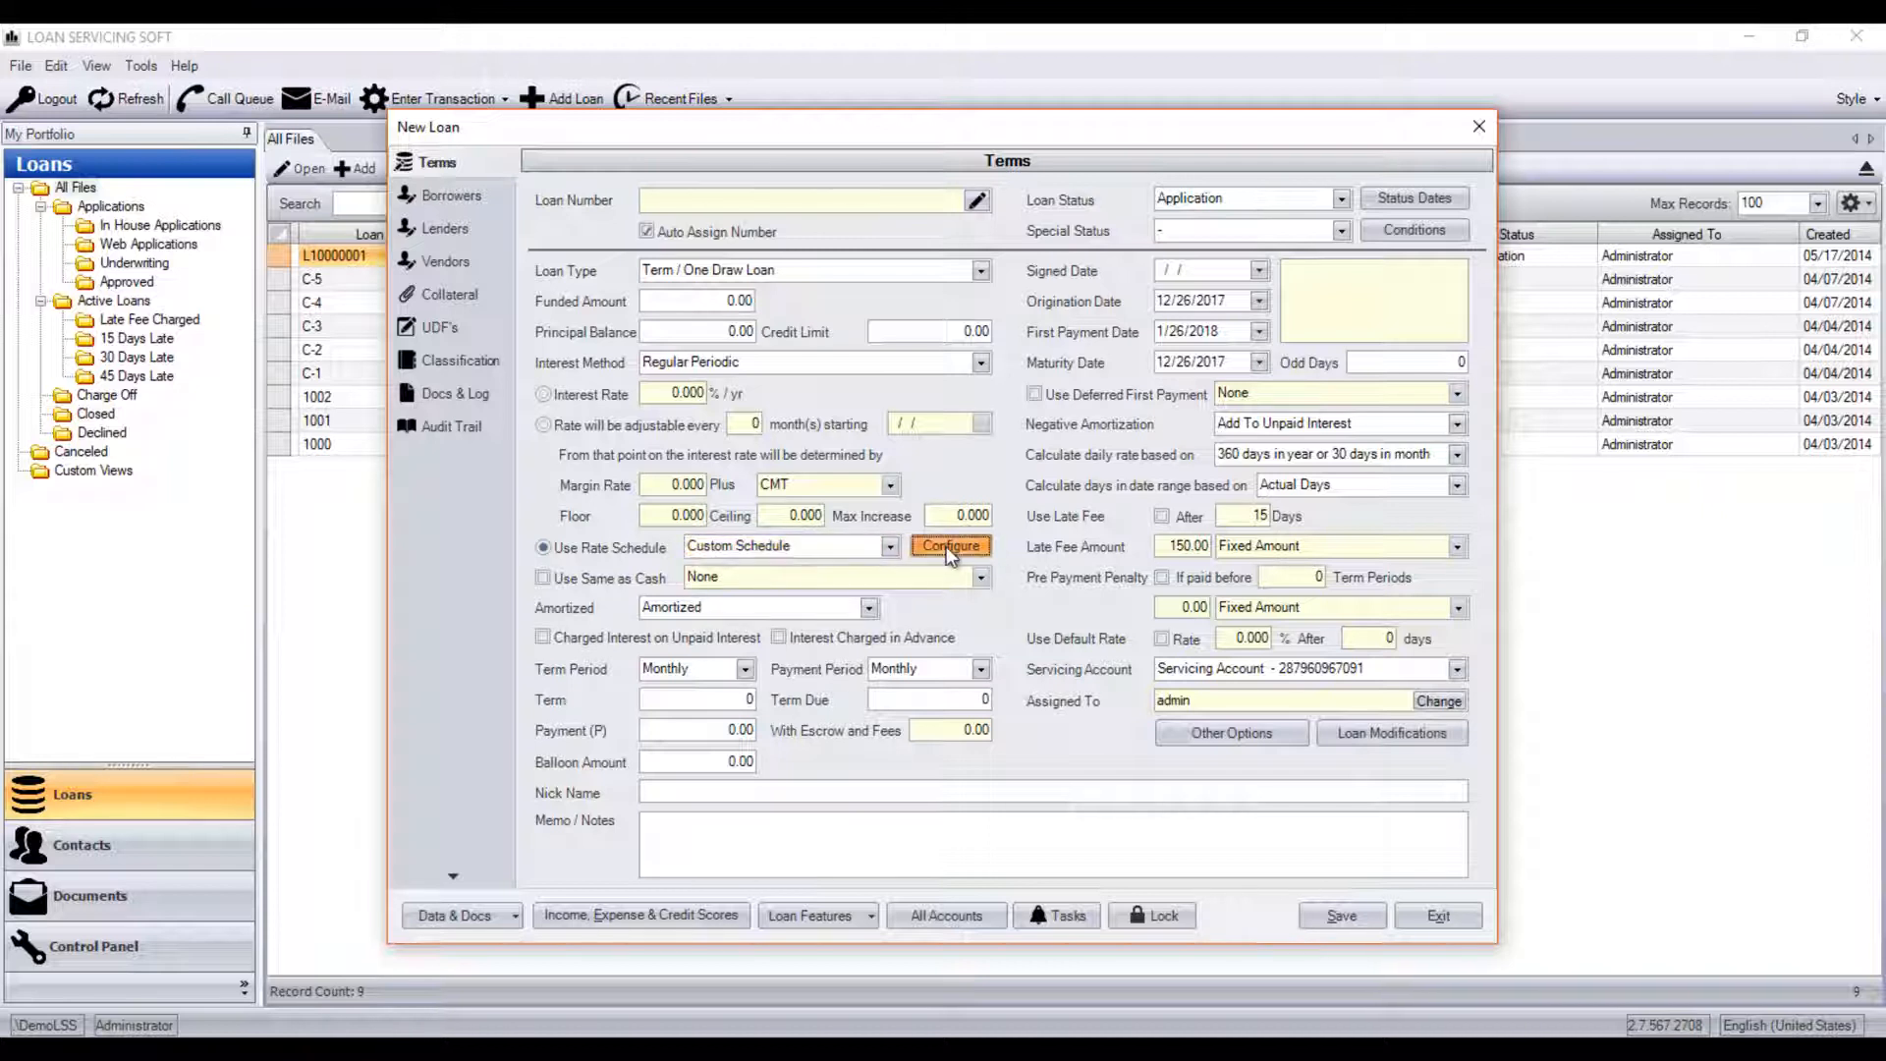
pyautogui.click(948, 546)
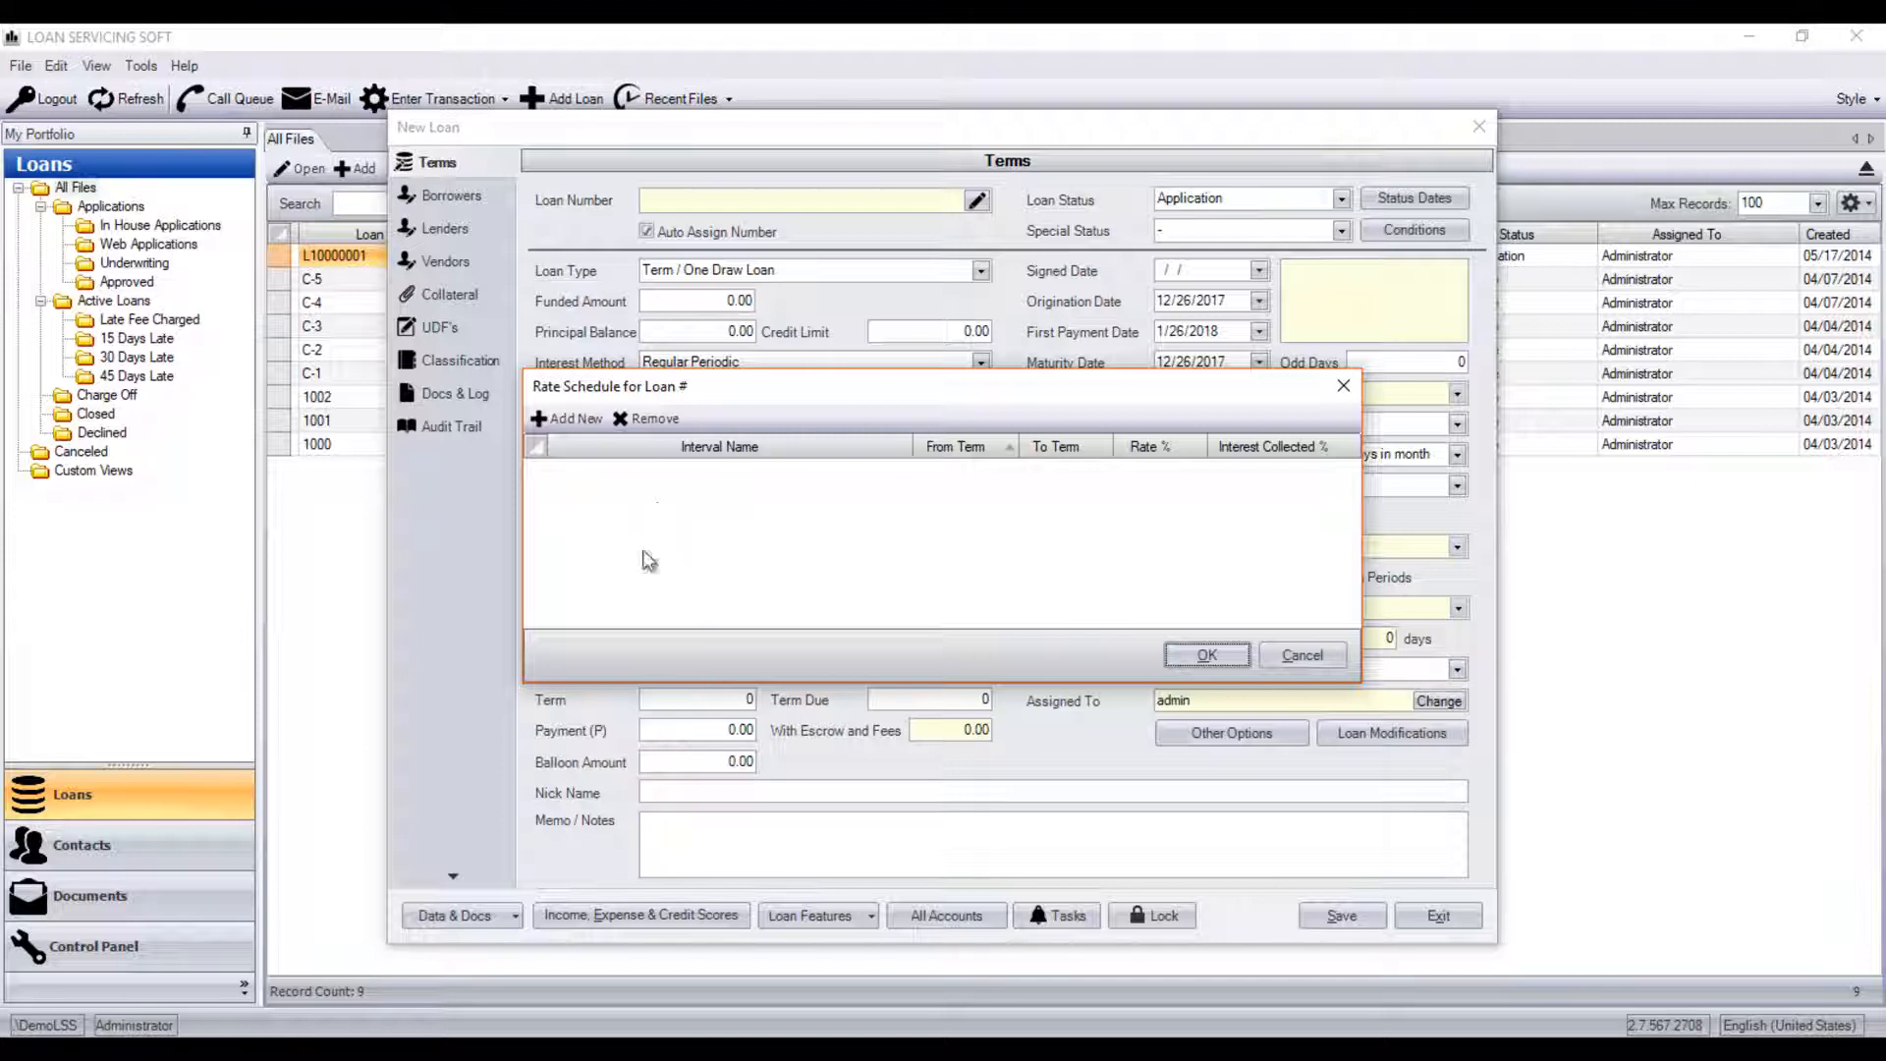
pyautogui.click(1294, 652)
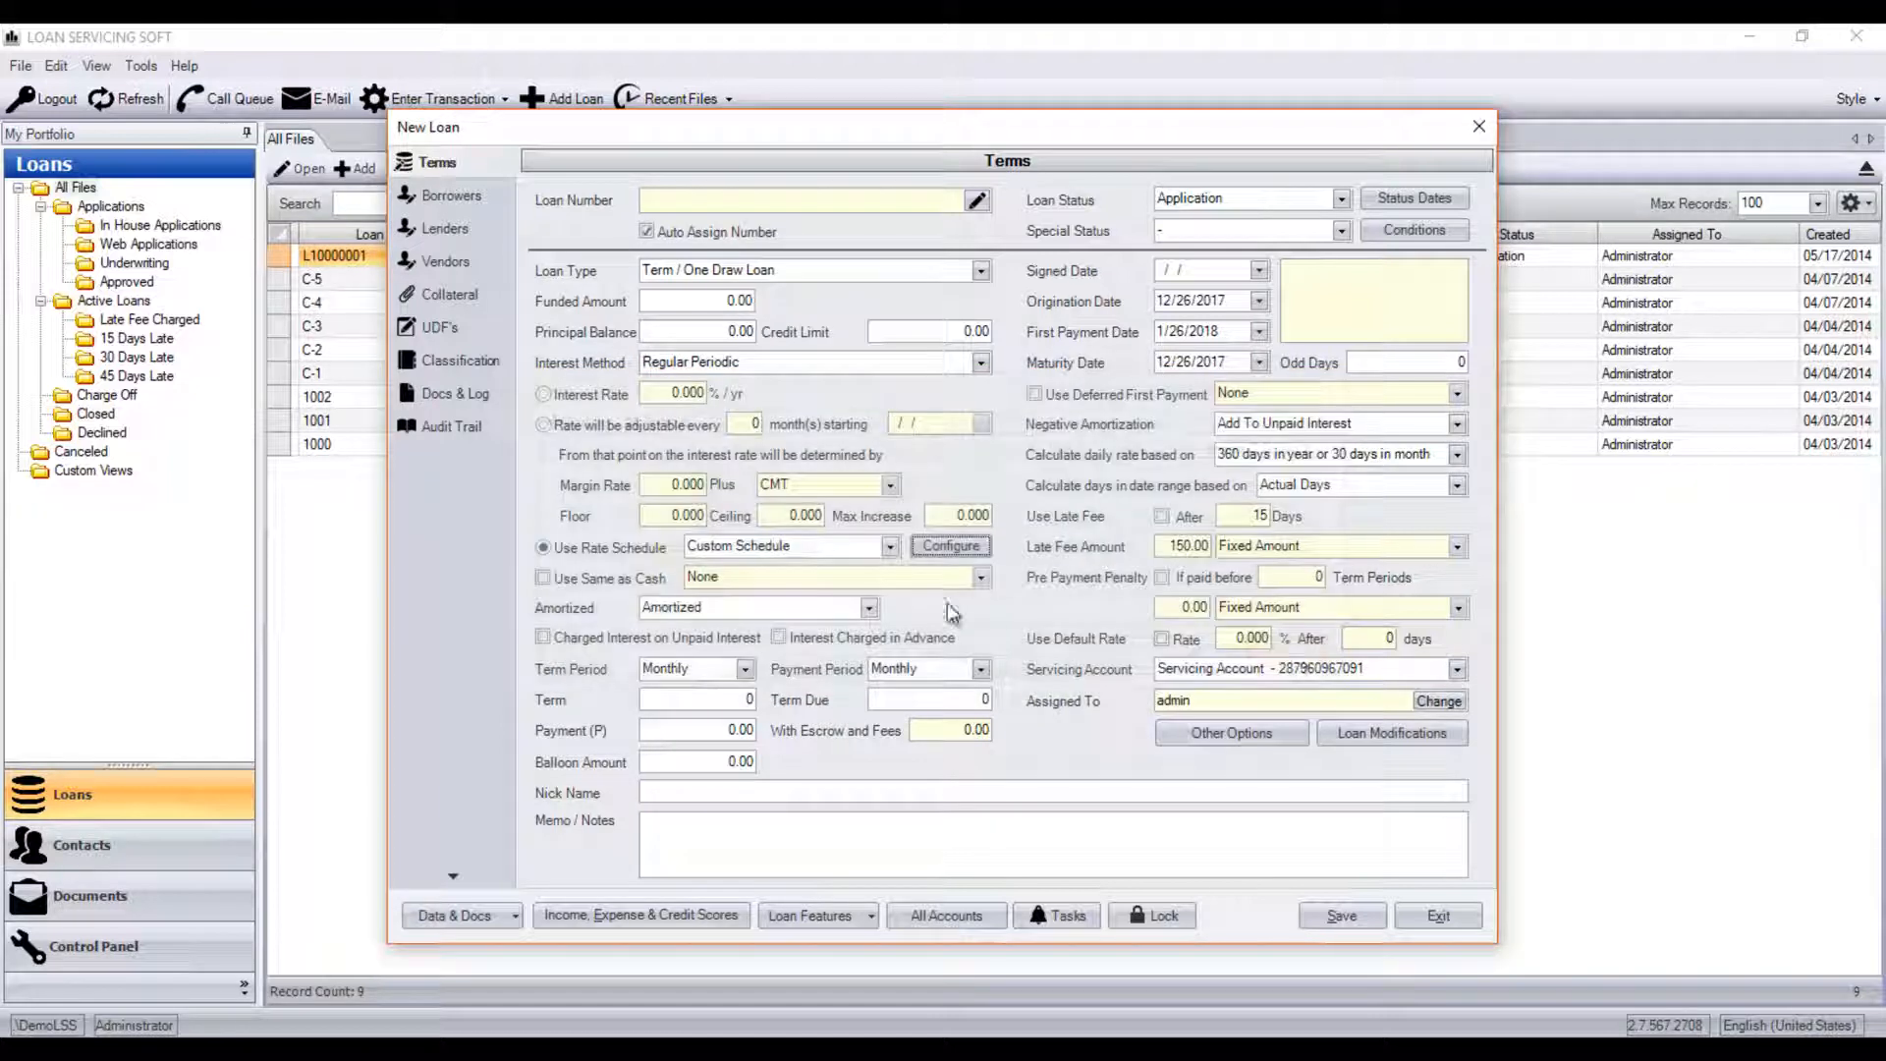
# Set the new loan's rate schedule to "6 months 8% then 12%" and view its intervals without changing them.
pyautogui.click(891, 549)
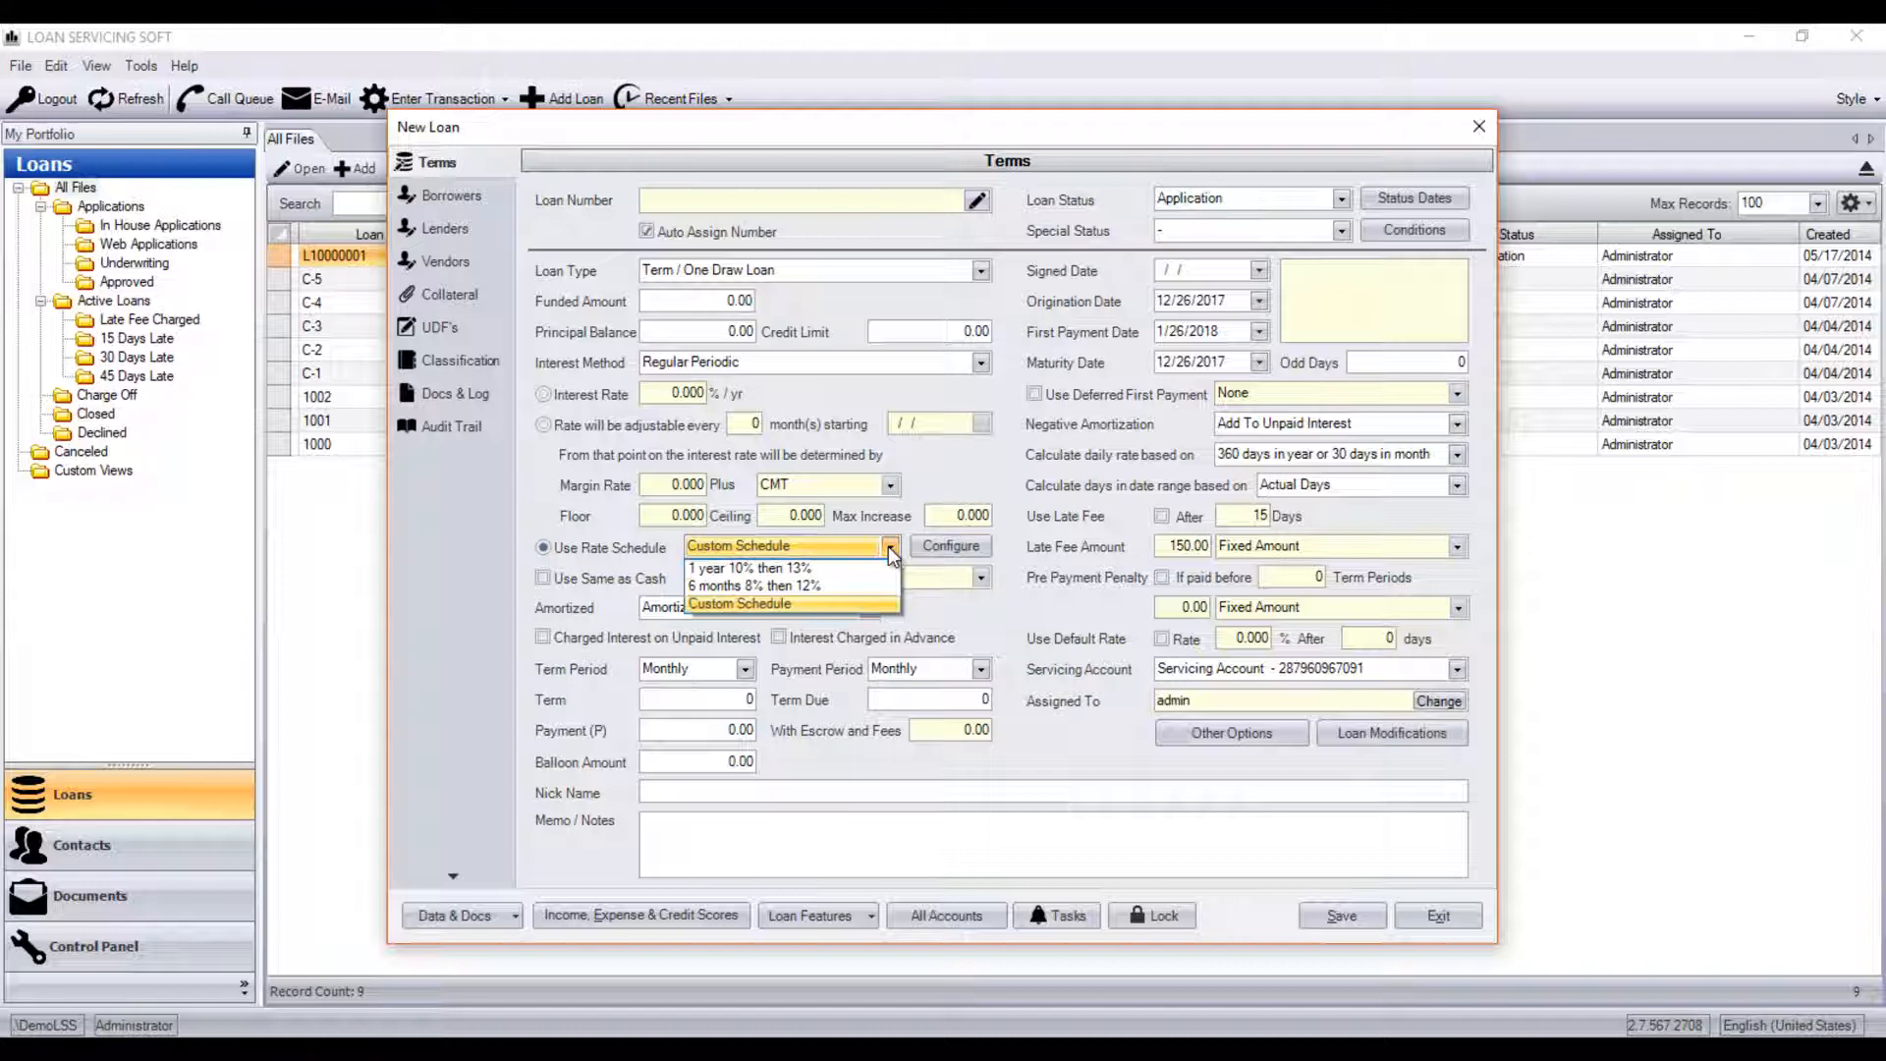
pyautogui.click(739, 586)
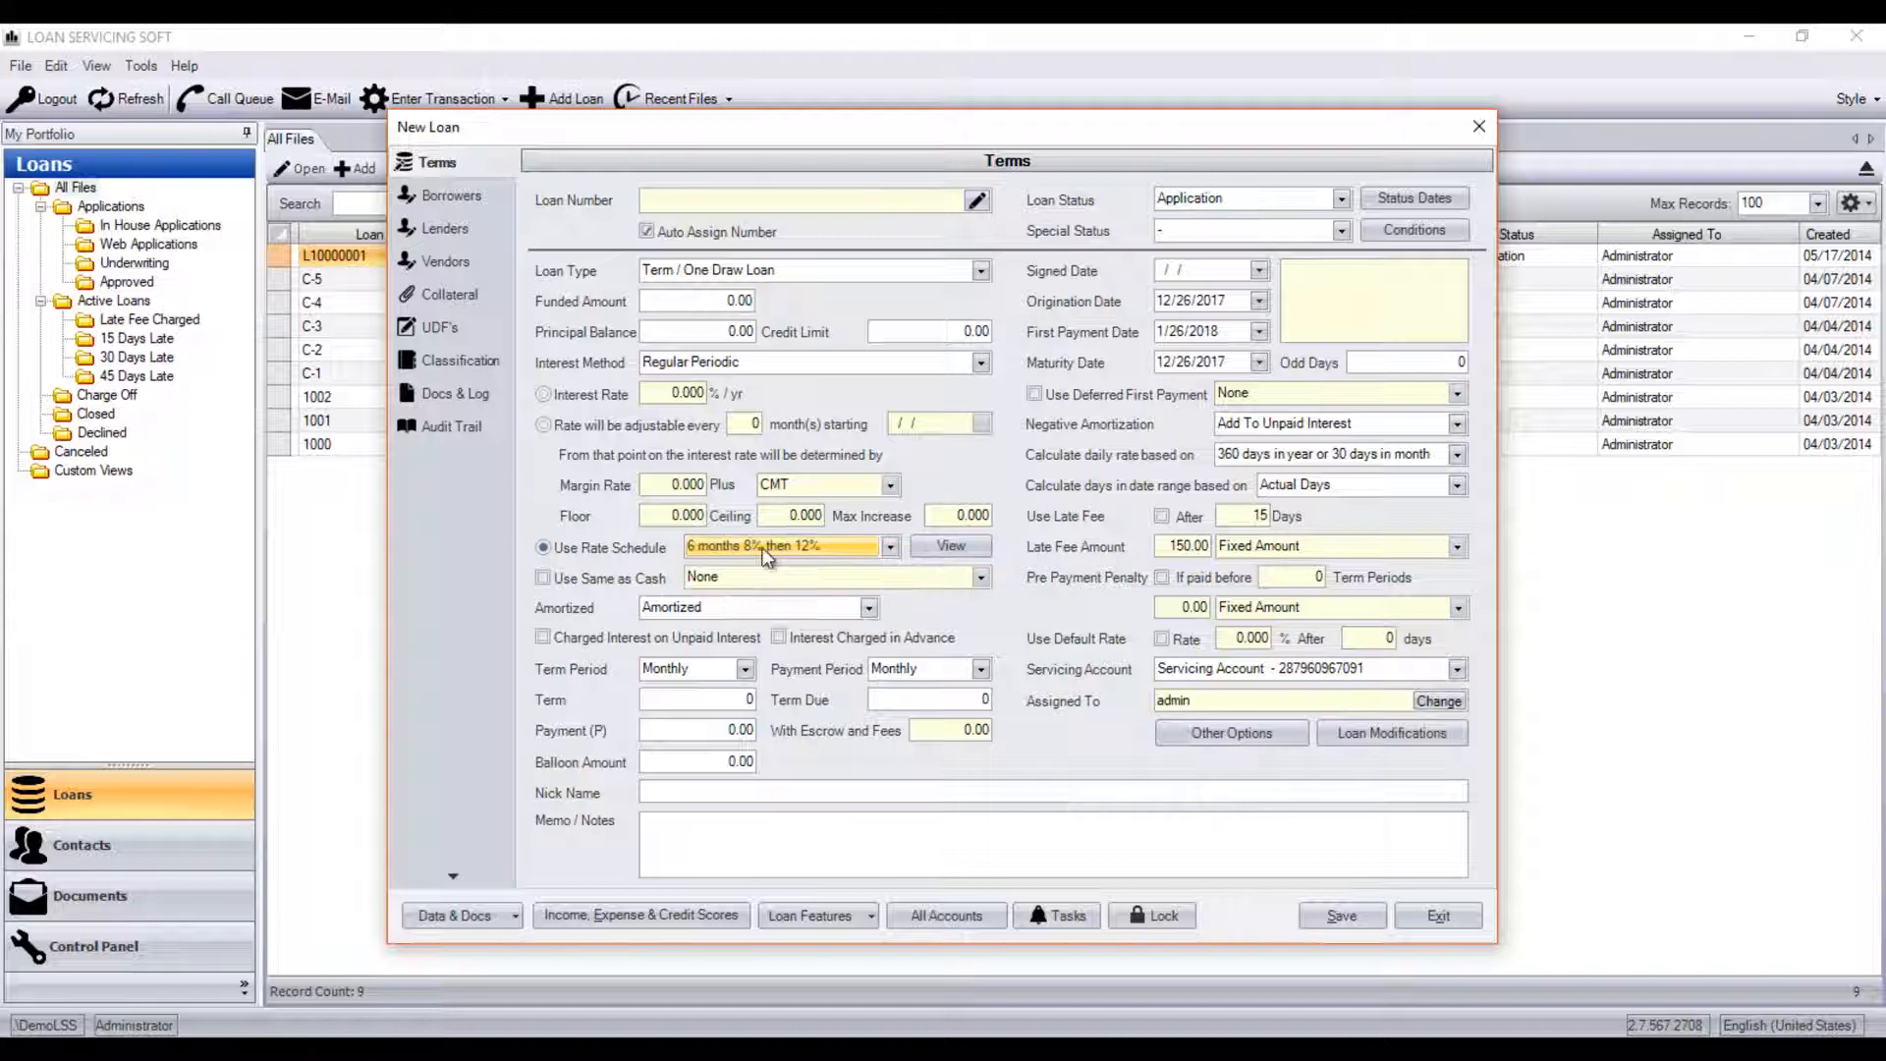
pyautogui.click(938, 550)
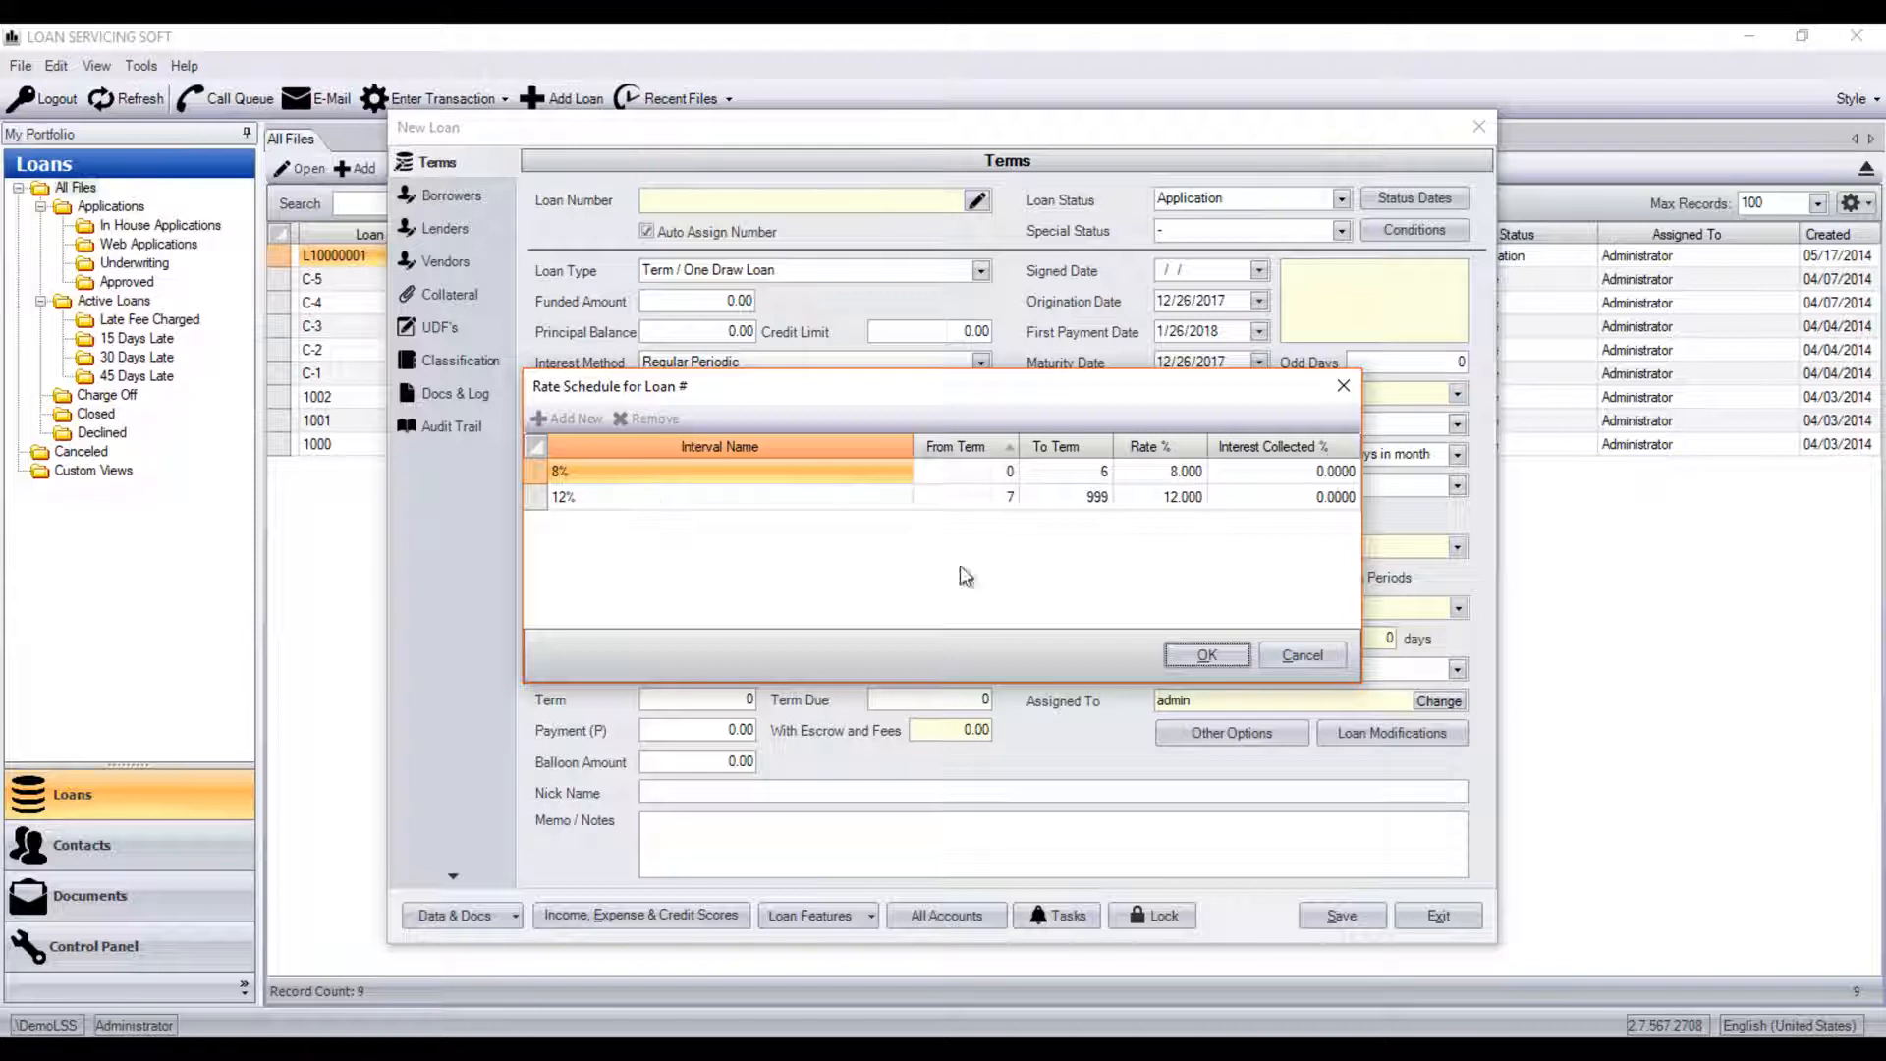
pyautogui.click(1303, 654)
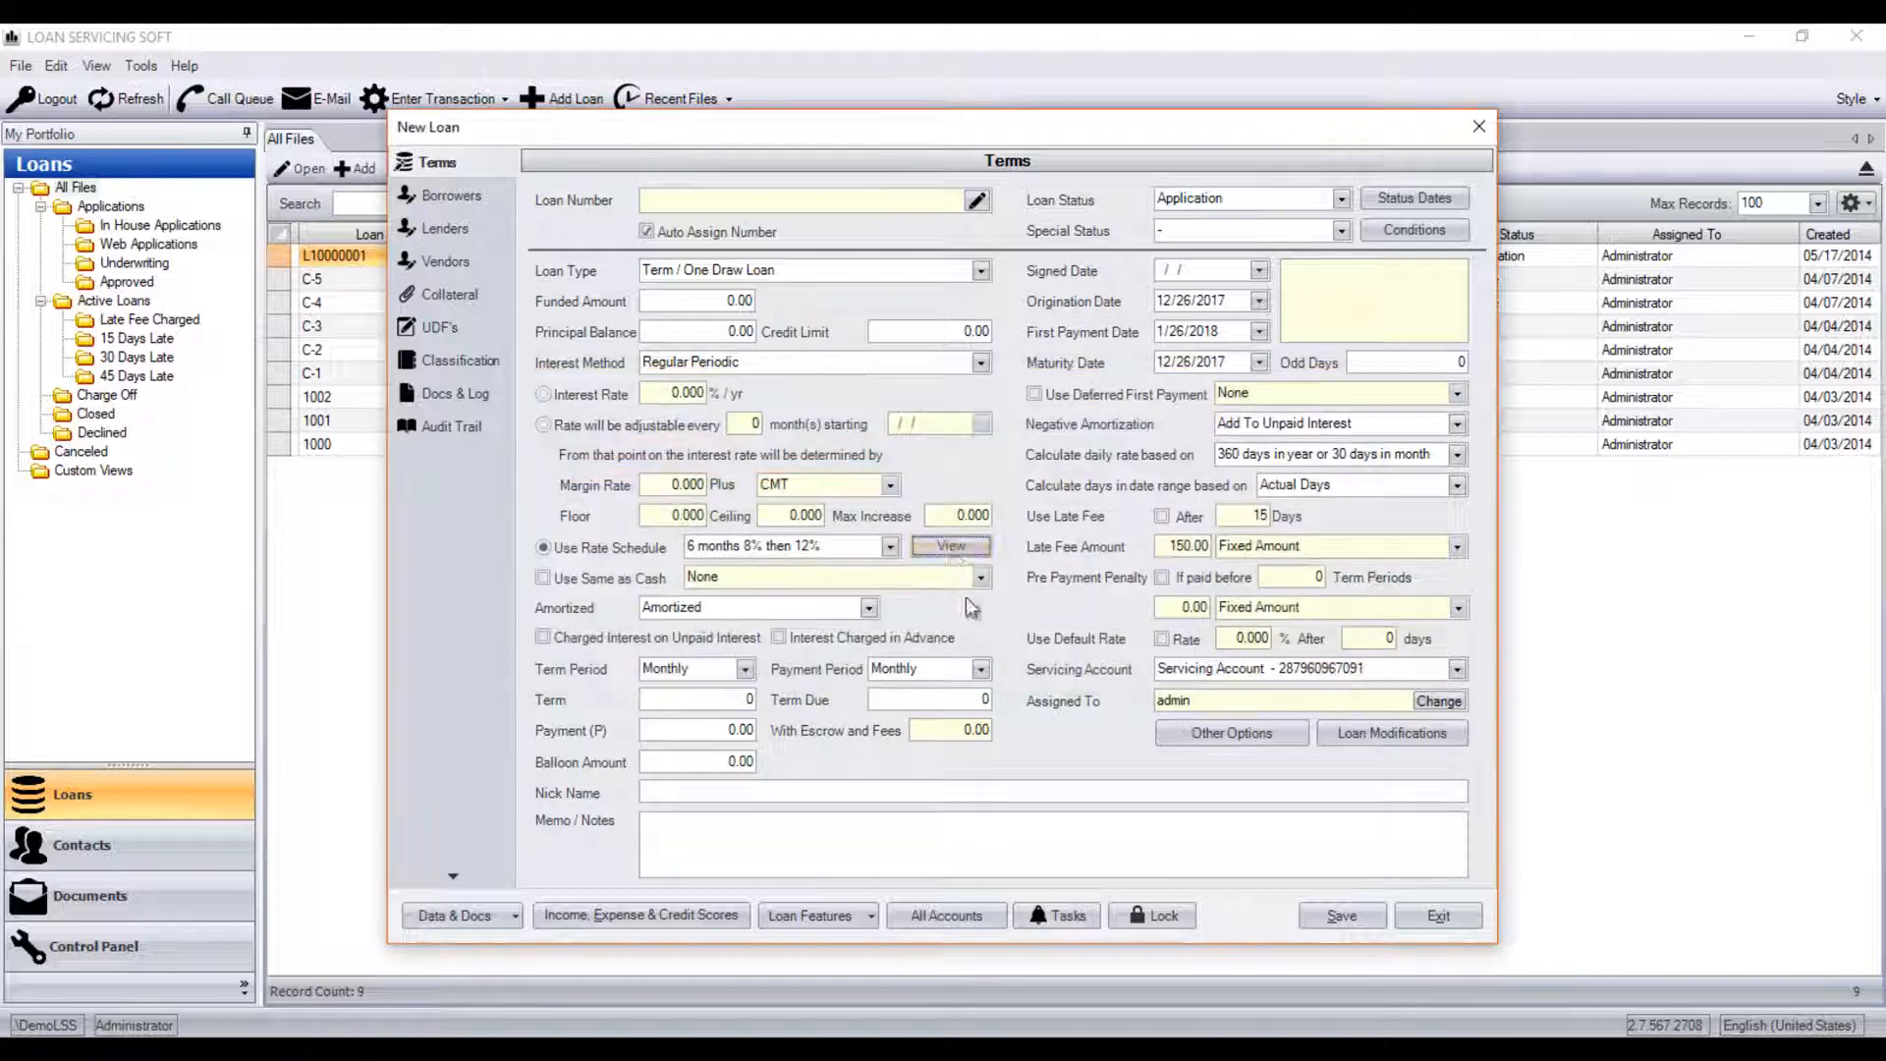
pyautogui.click(930, 547)
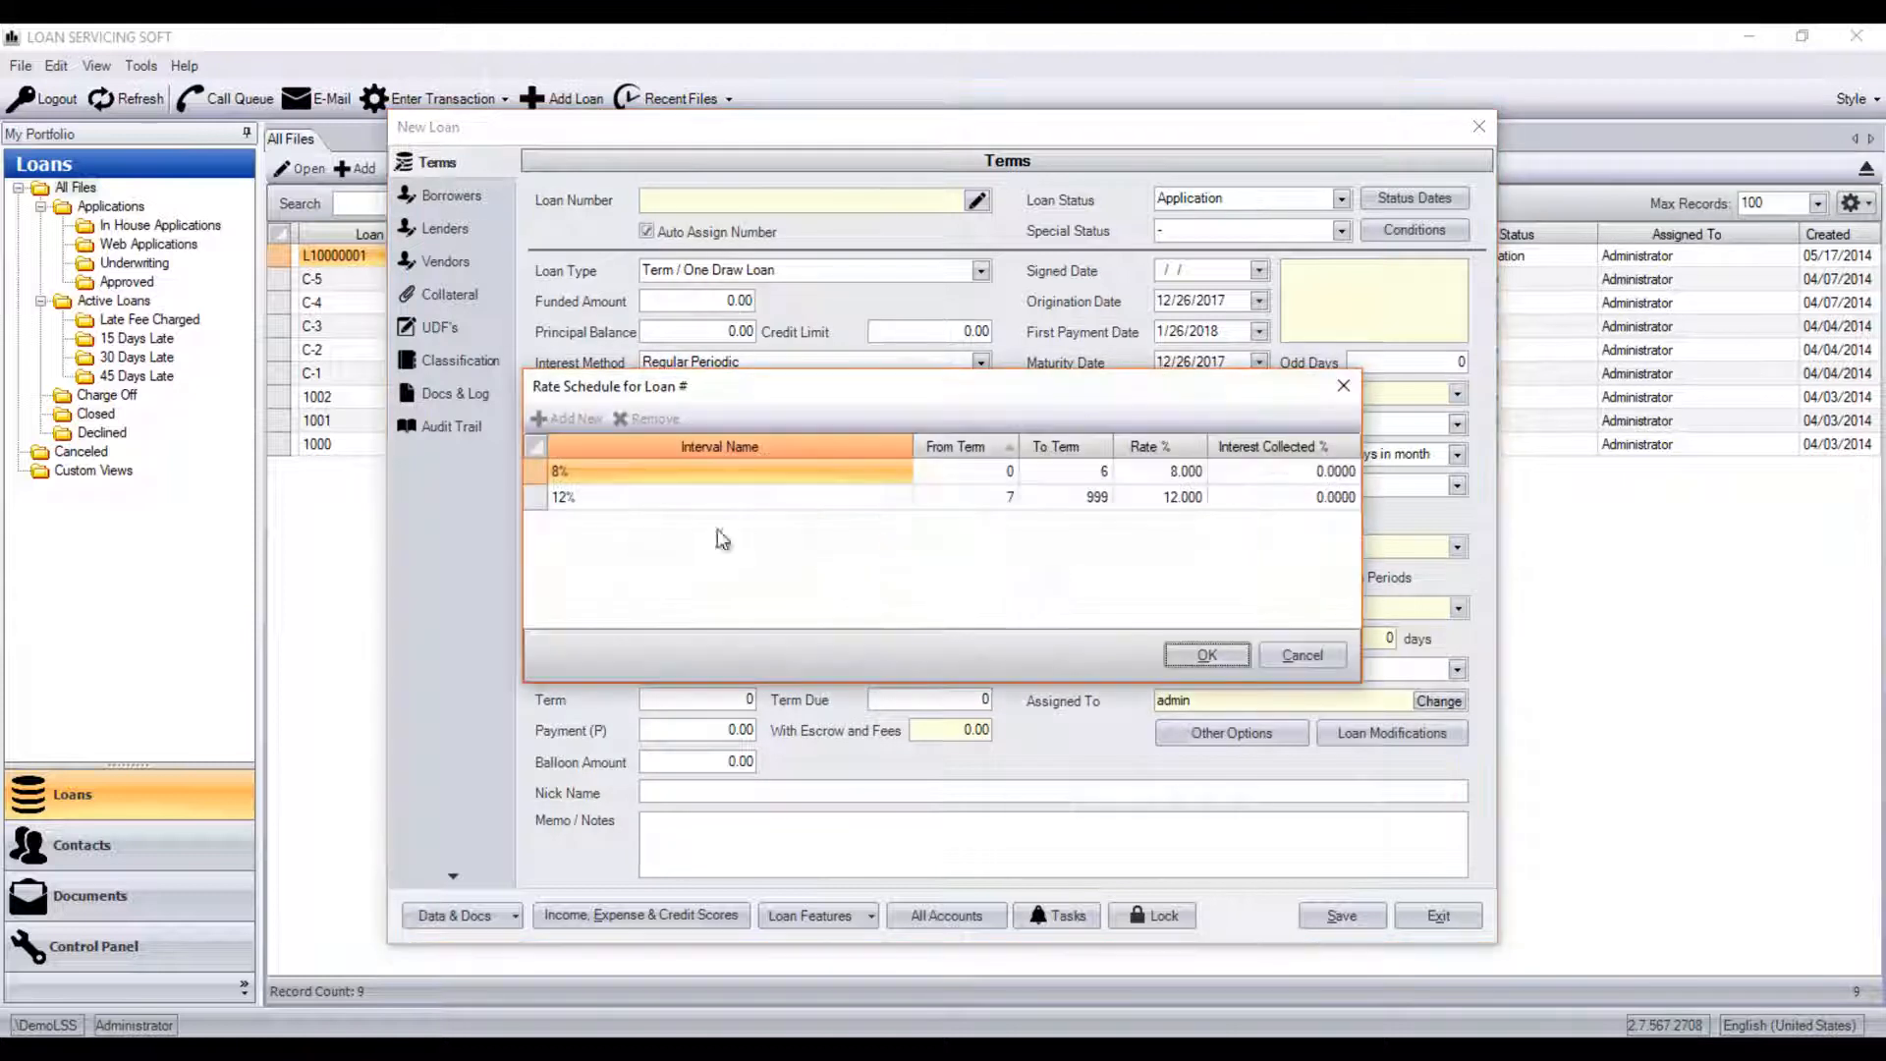
pyautogui.click(1272, 661)
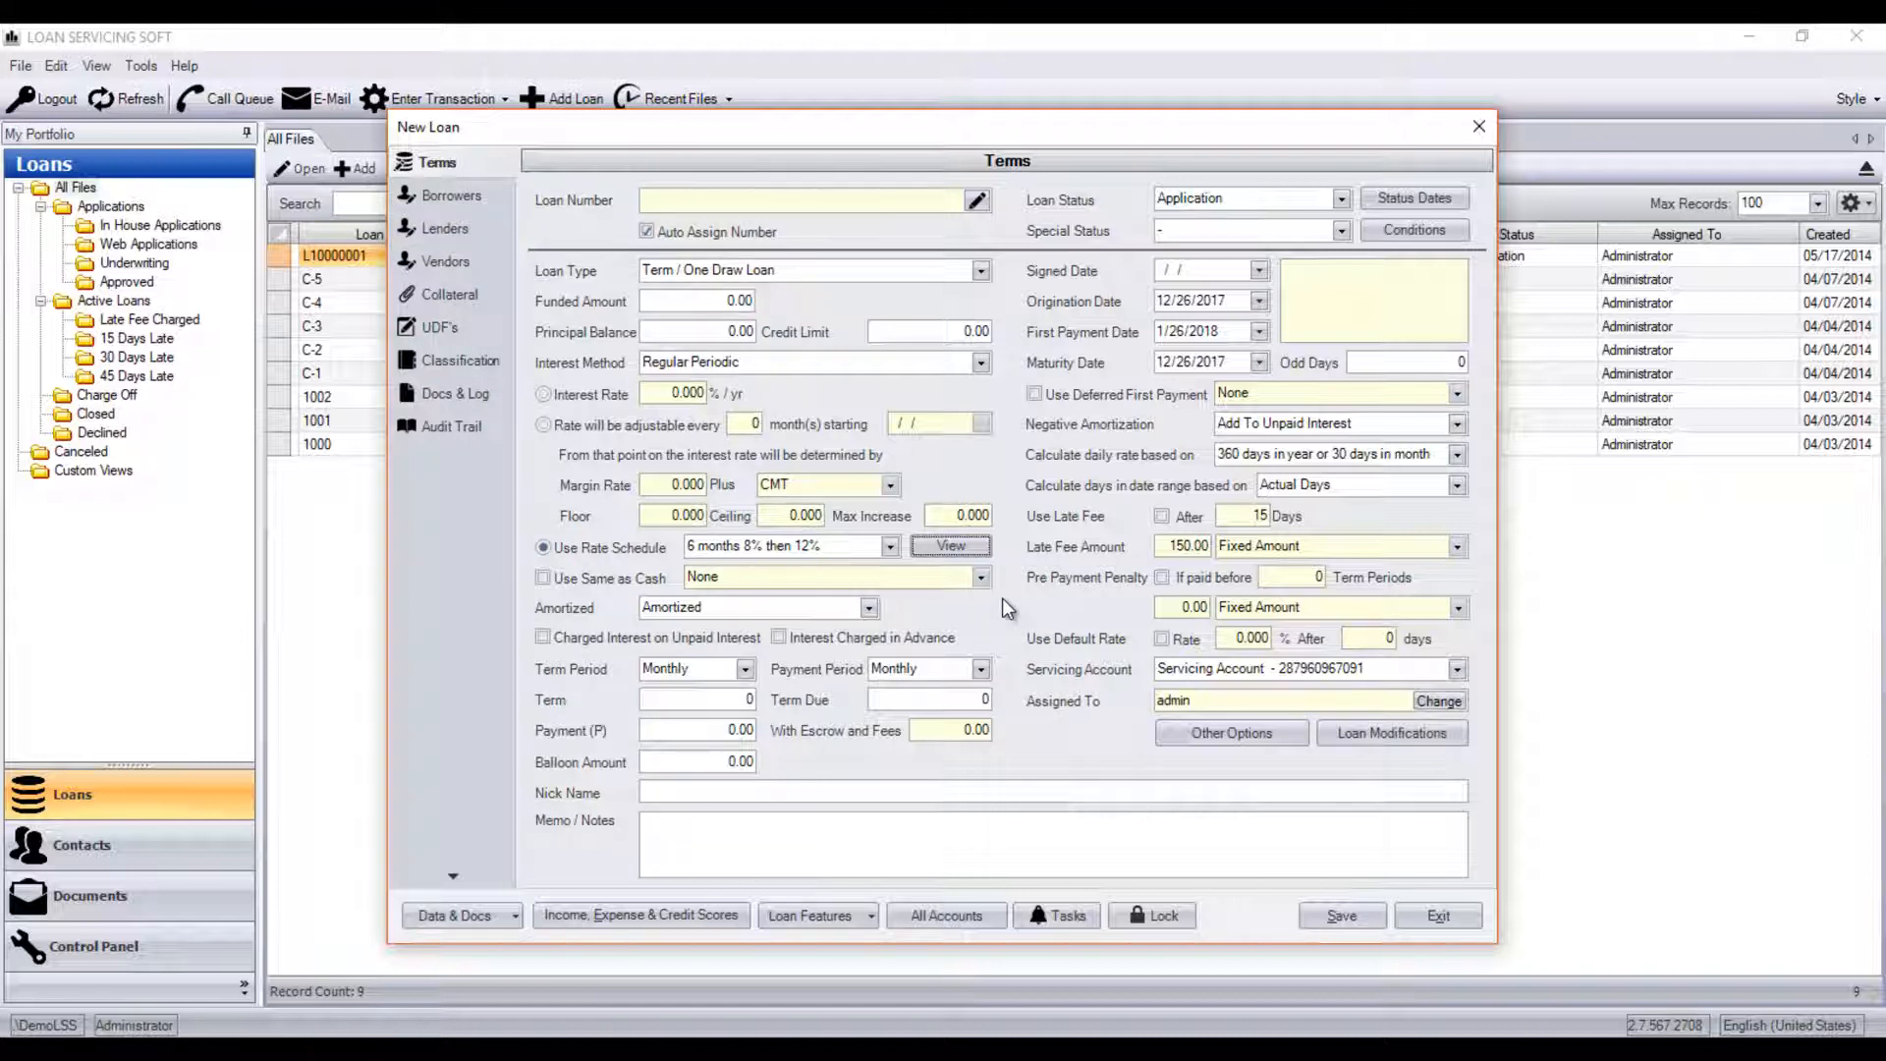
# Close the new loan without saving the changes.
pyautogui.click(1445, 915)
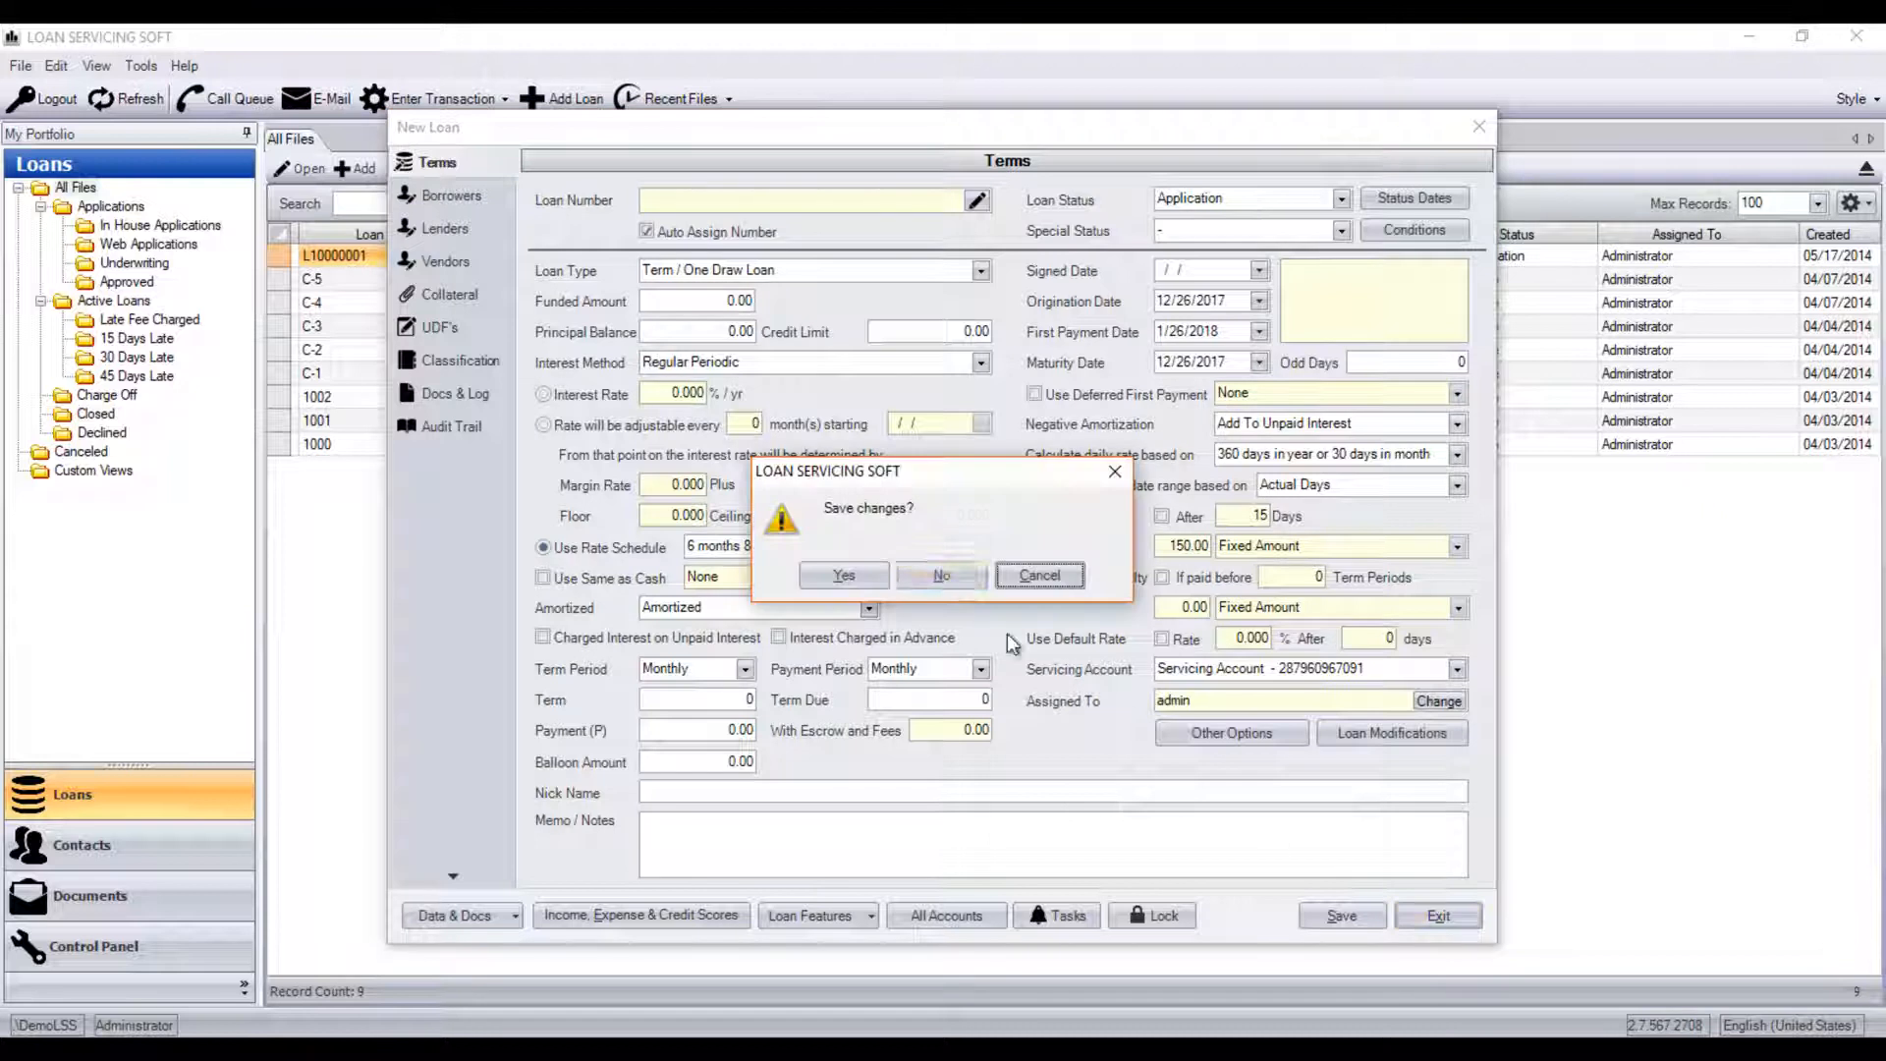
pyautogui.click(953, 576)
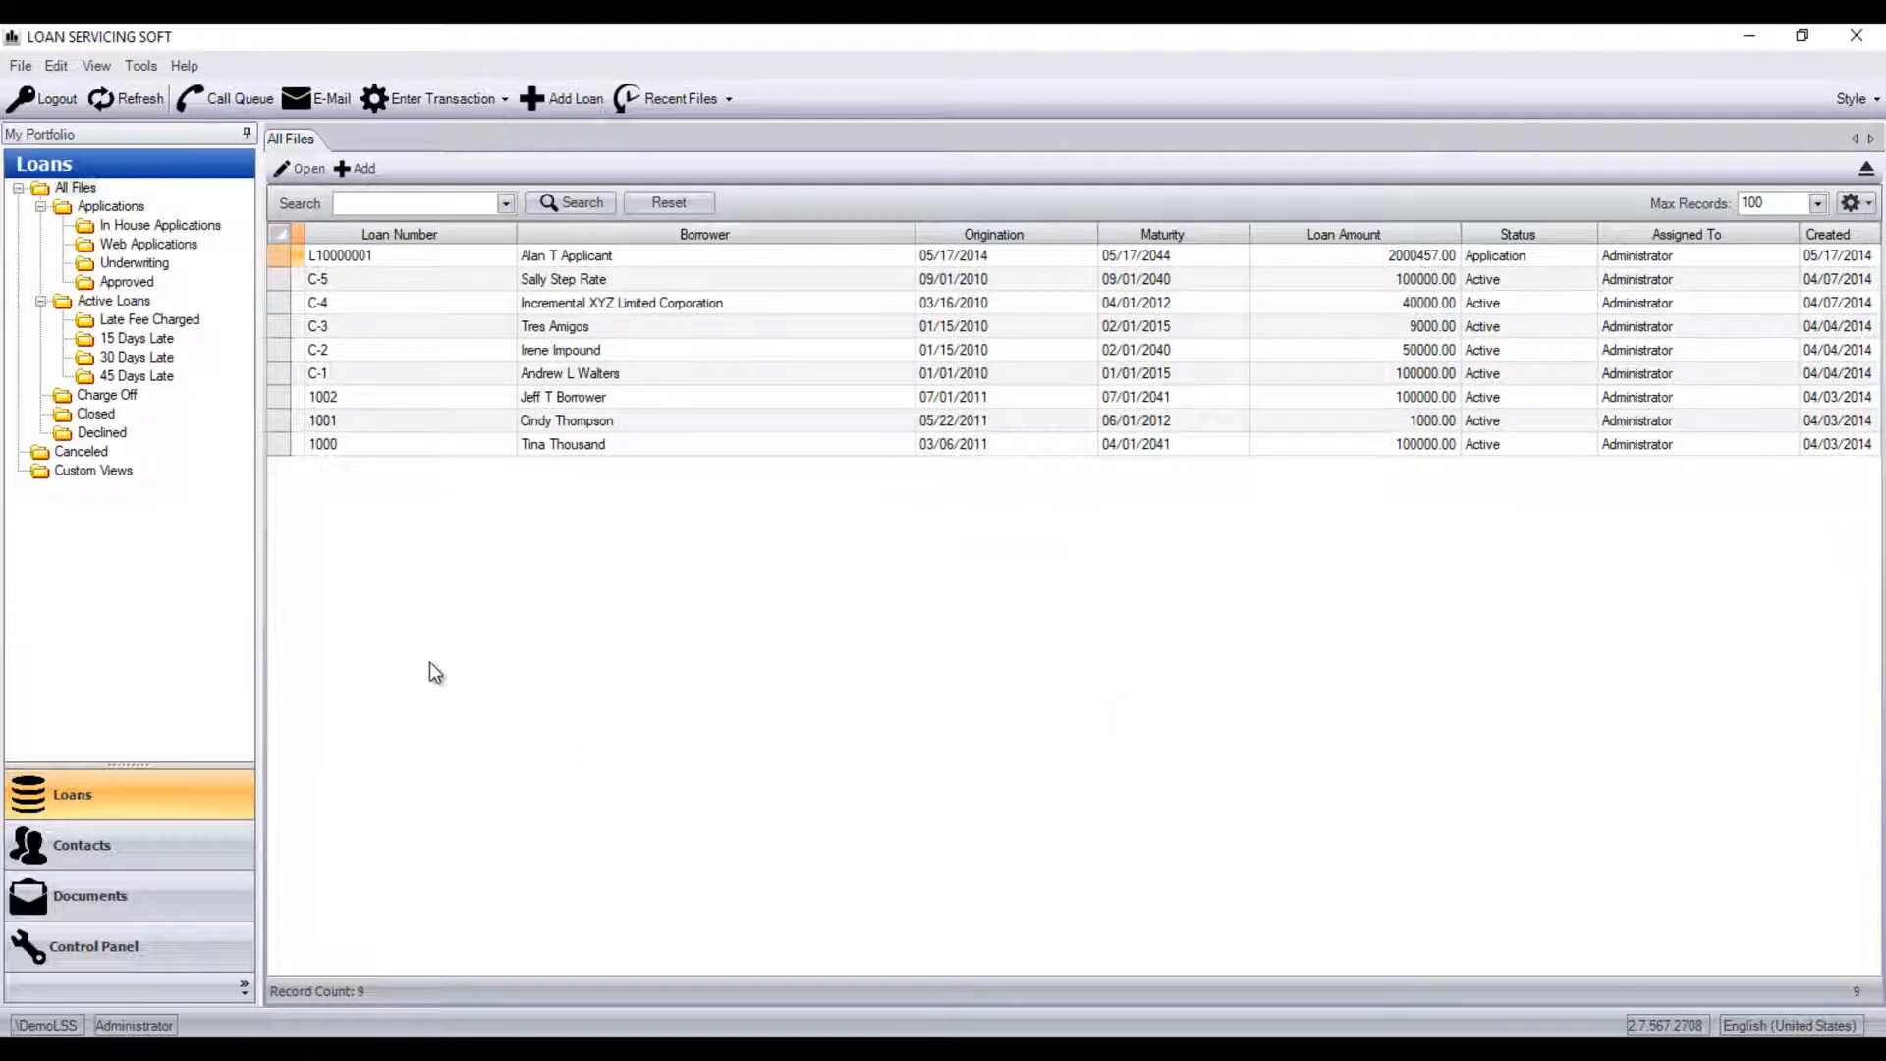